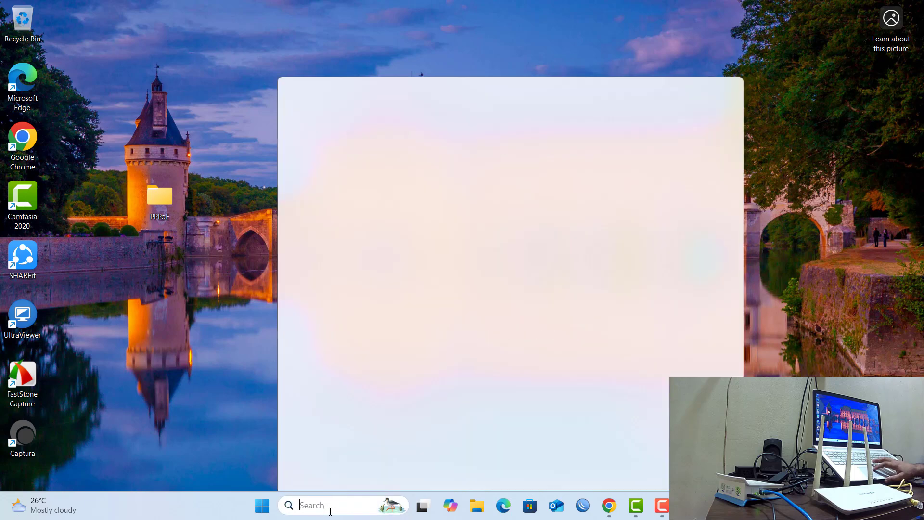
# Launch winbox64.exe and connect to the MikroTik router by its MAC address using the filled-in admin login.
pyautogui.write('win')
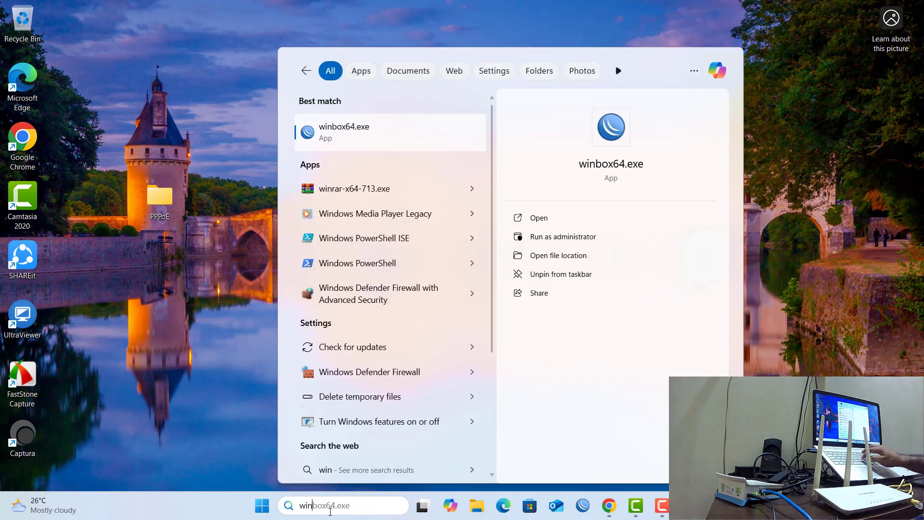
pyautogui.click(562, 212)
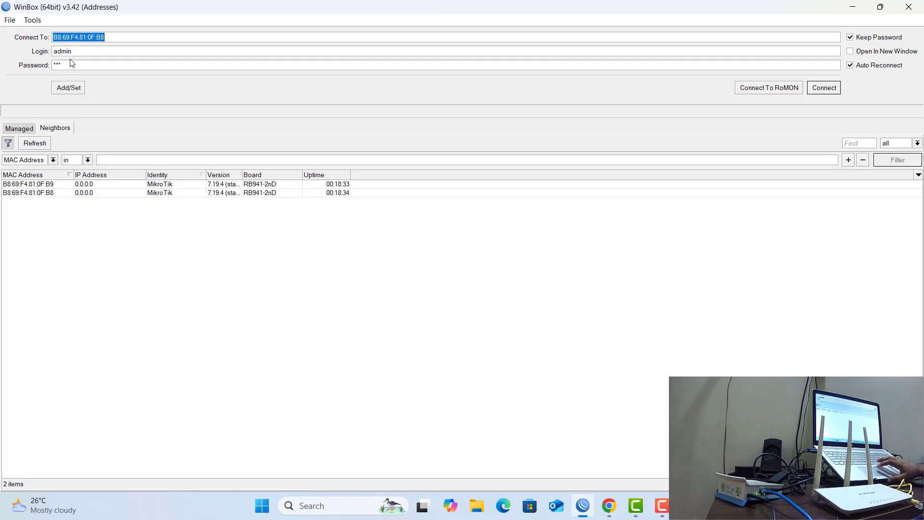
pyautogui.click(833, 87)
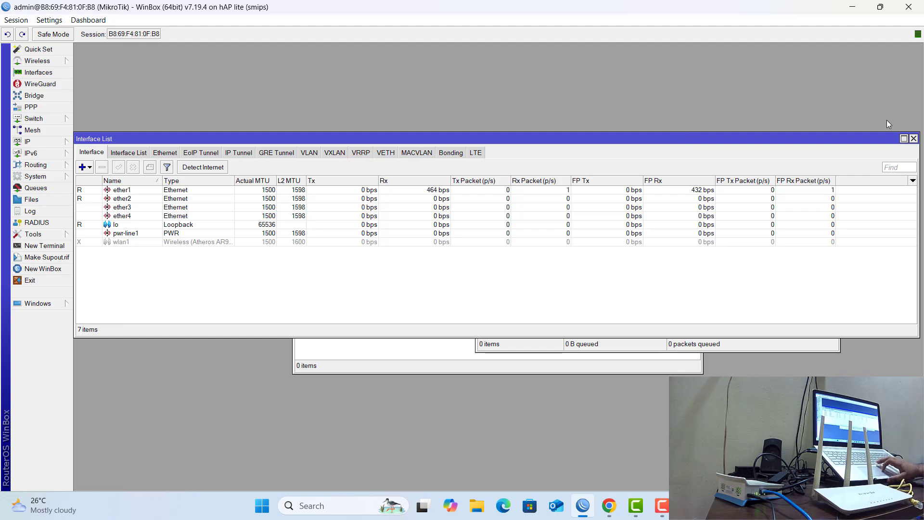
# Close the leftover Interface List, Queue List and Hotspot windows to clear the workspace.
pyautogui.click(913, 139)
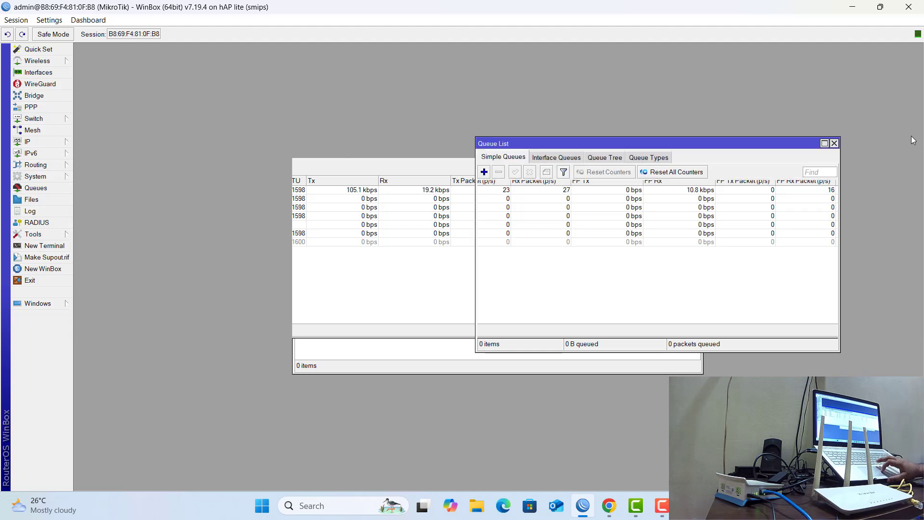
pyautogui.click(834, 143)
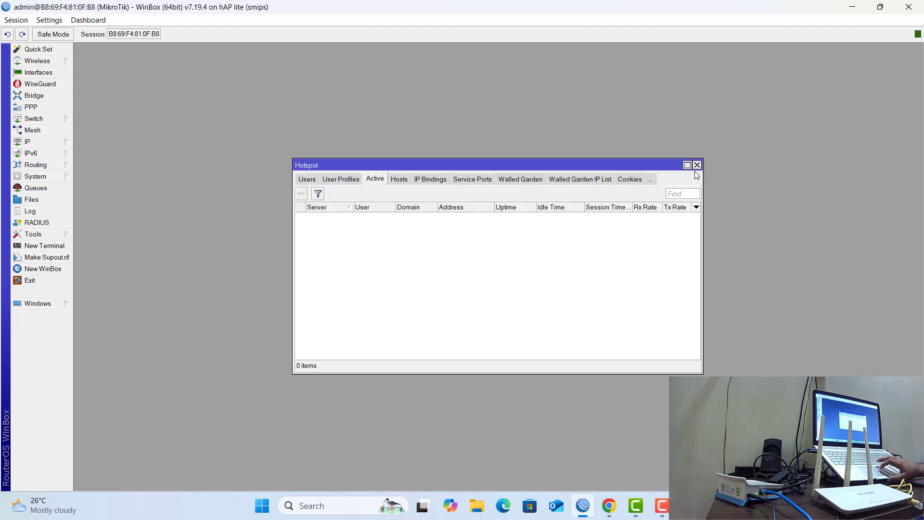
pyautogui.click(697, 164)
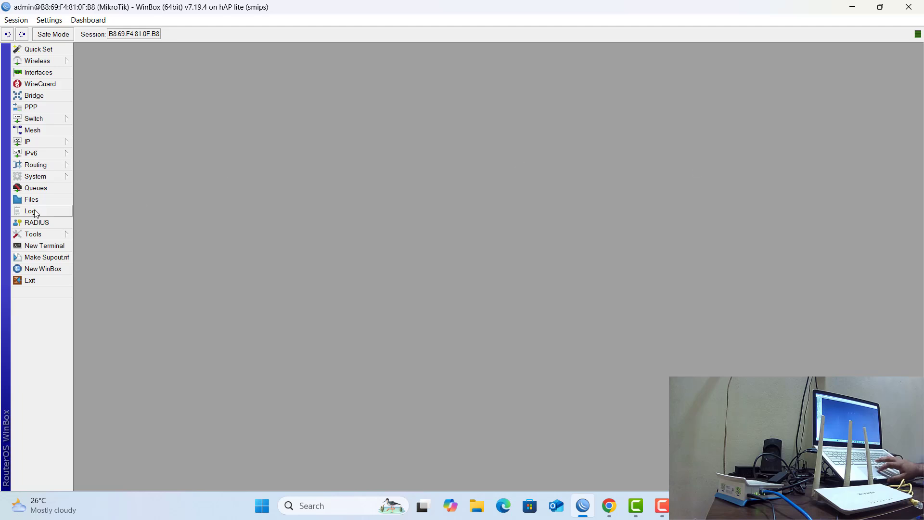
# Open a new terminal, decline viewing the software license, start a continuous ping to 8.8.8.8 and move the terminal out of the way.
pyautogui.click(27, 245)
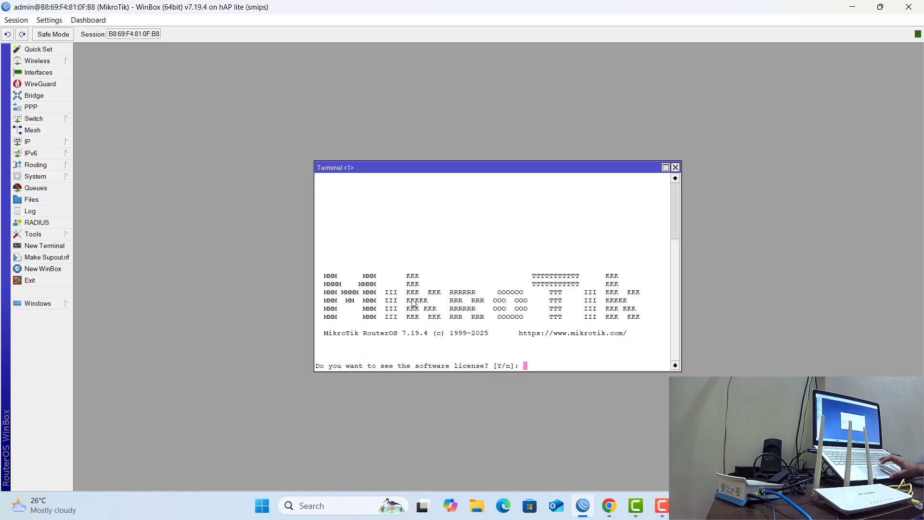
pyautogui.write('n@MikroTik] > p')
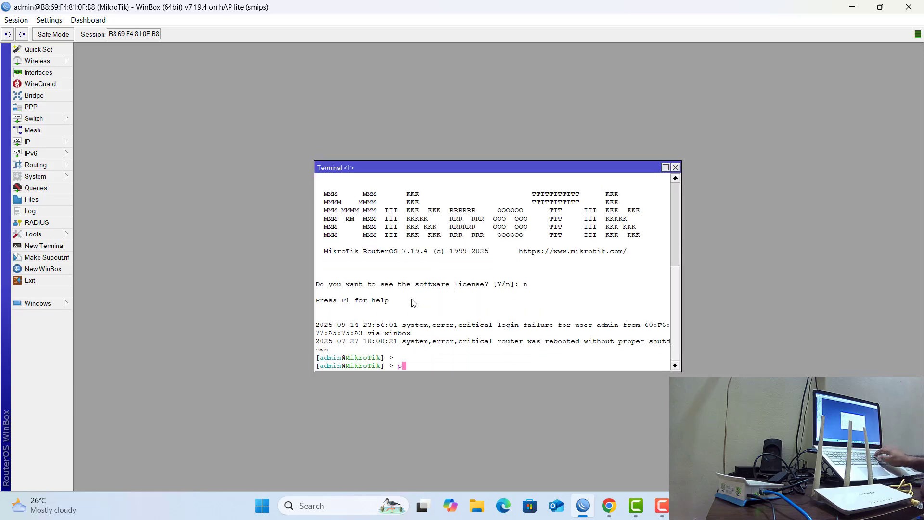
pyautogui.write('ing ')
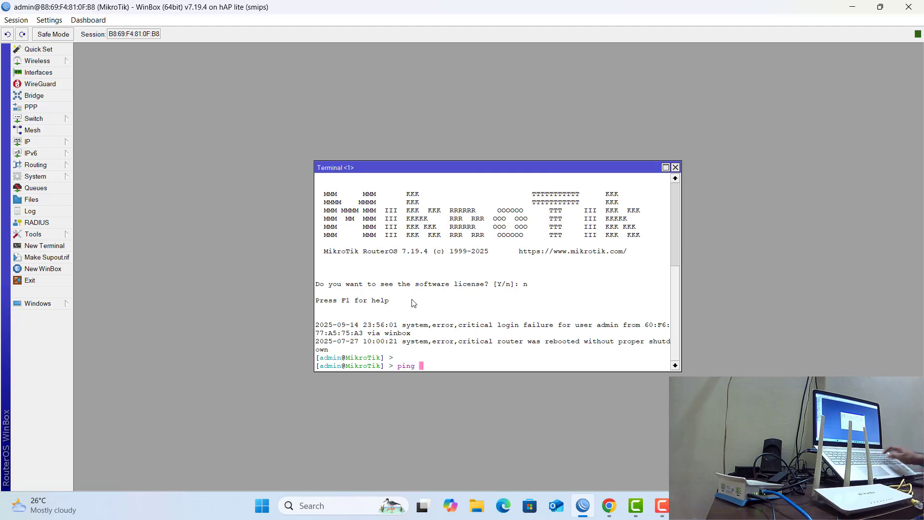
pyautogui.write('8.8.8.8')
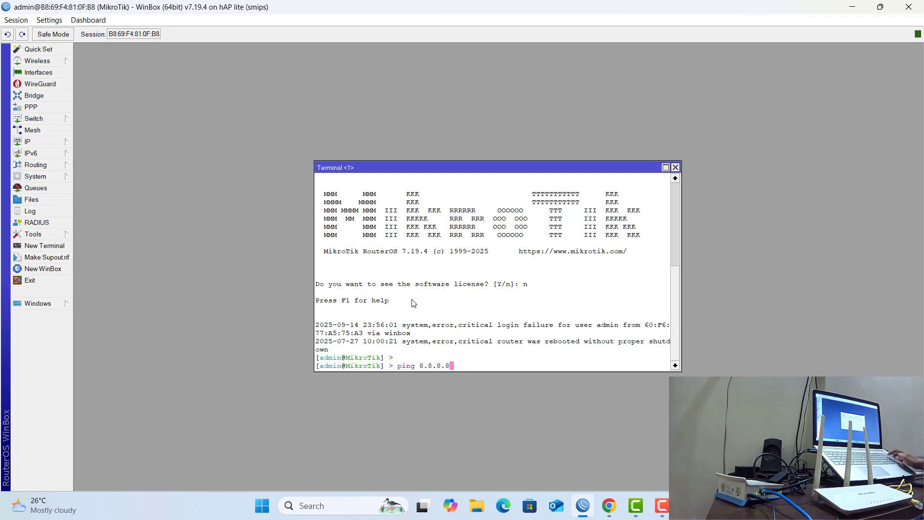
pyautogui.press('Return')
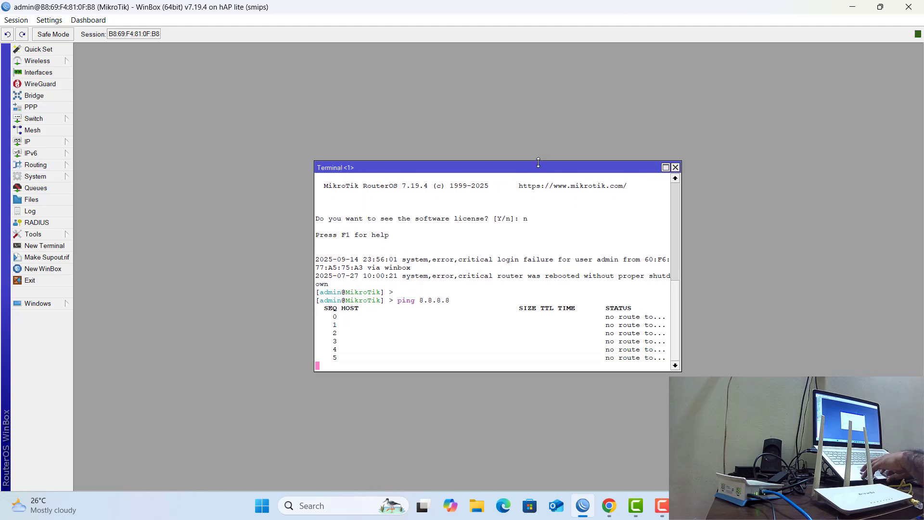
pyautogui.moveTo(542, 164); pyautogui.dragTo(780, 281)
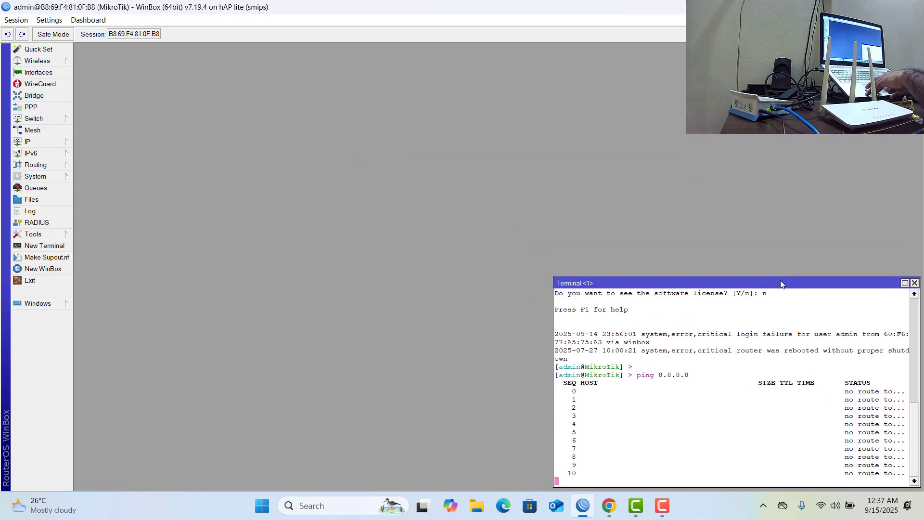
# Open the interface list and the IP address list, placing the address list over the interface list.
pyautogui.click(48, 76)
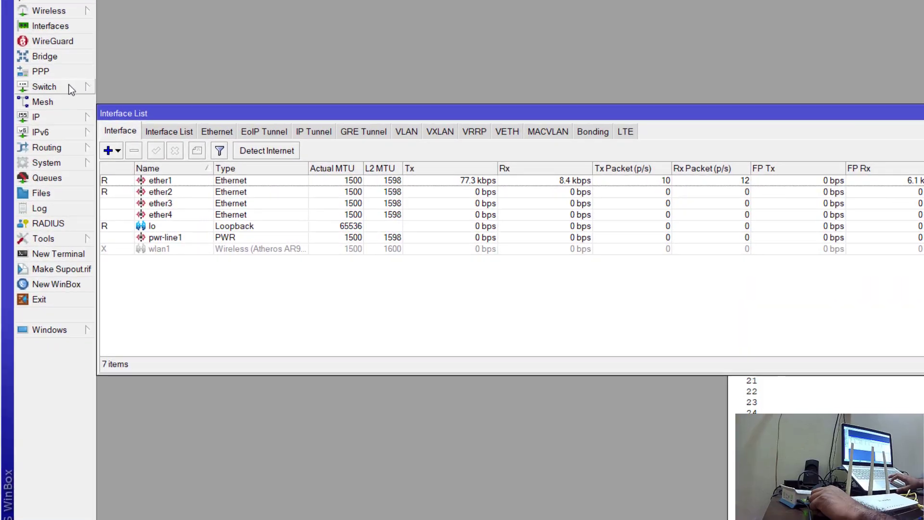
pyautogui.click(55, 117)
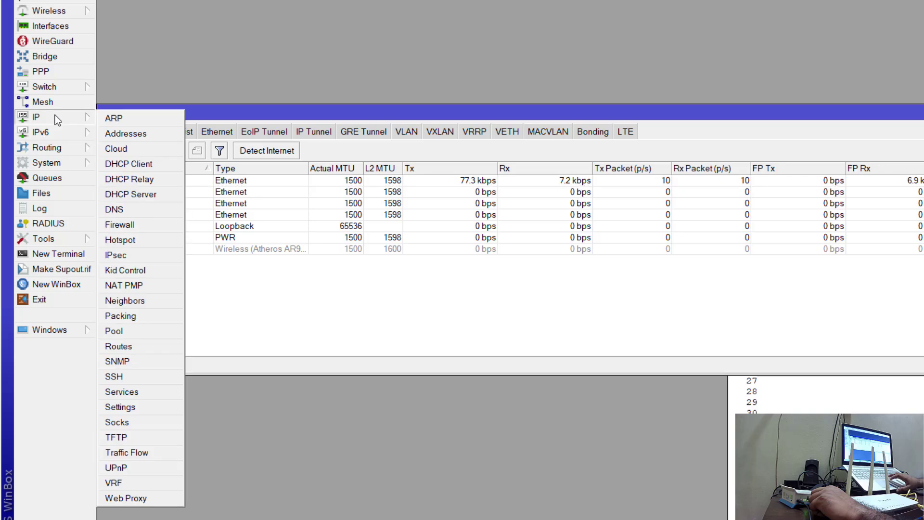
pyautogui.click(107, 134)
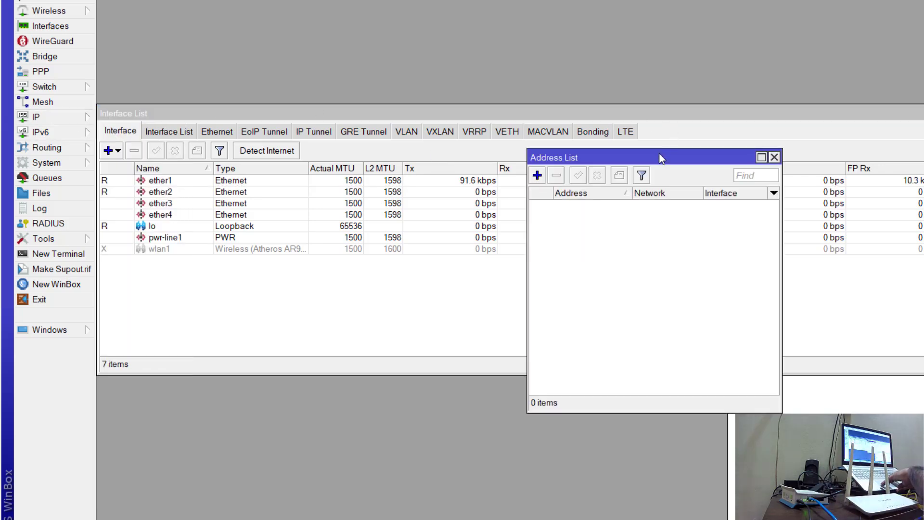
pyautogui.moveTo(660, 157); pyautogui.dragTo(580, 170)
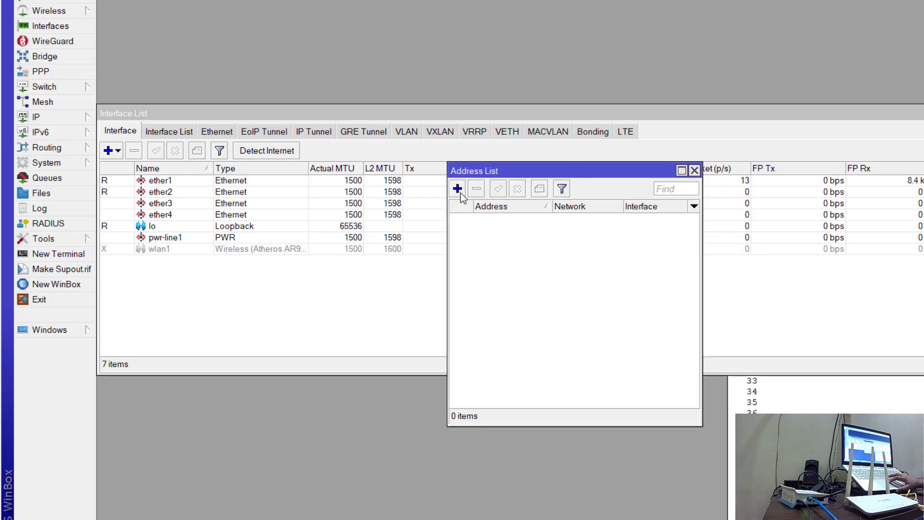
# Add the IP address 192.168.0.254/24 on interface ether1, then close the address list.
pyautogui.click(458, 189)
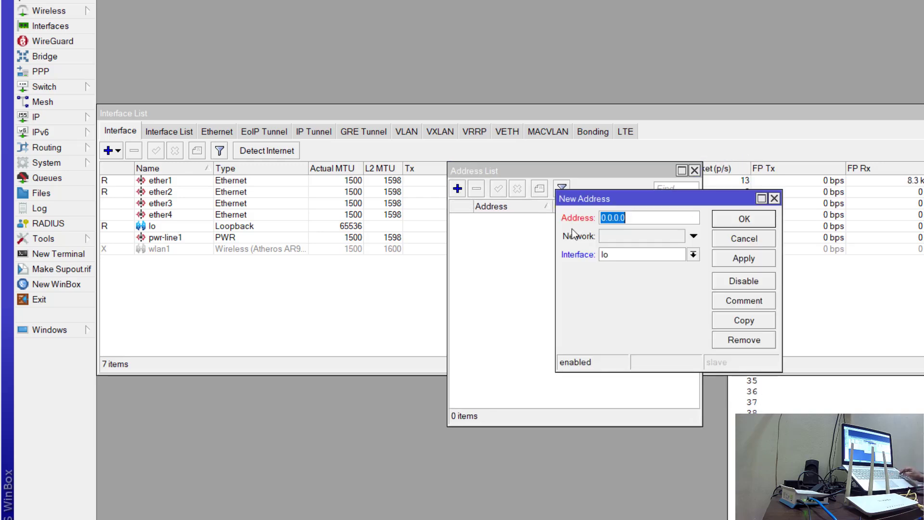
pyautogui.write('192.168')
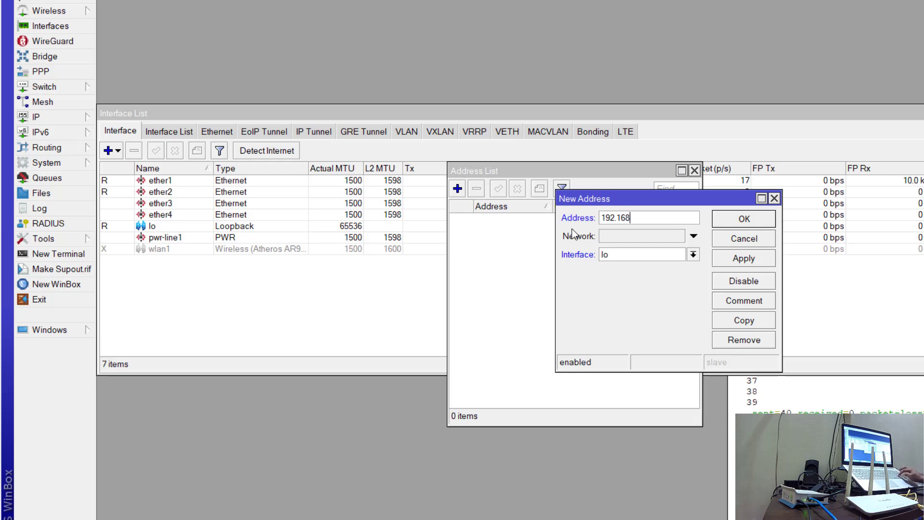
pyautogui.write('.')
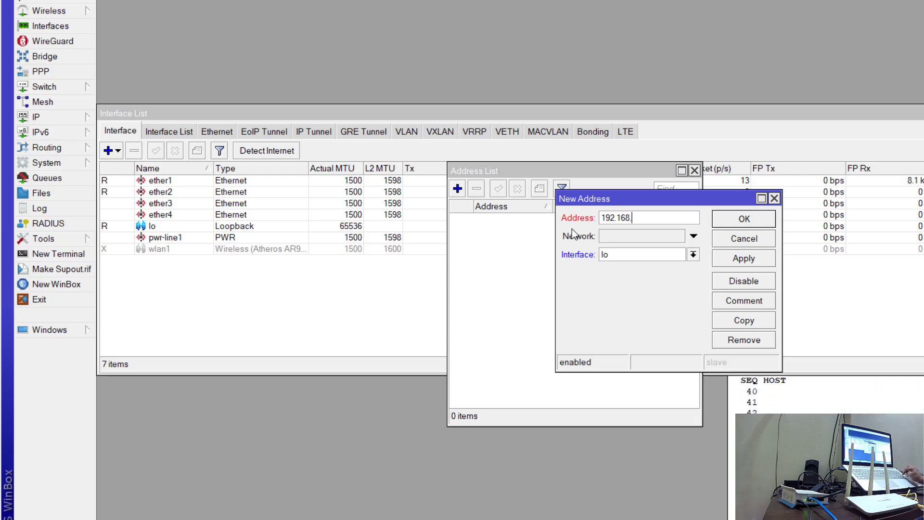
pyautogui.write('0.254')
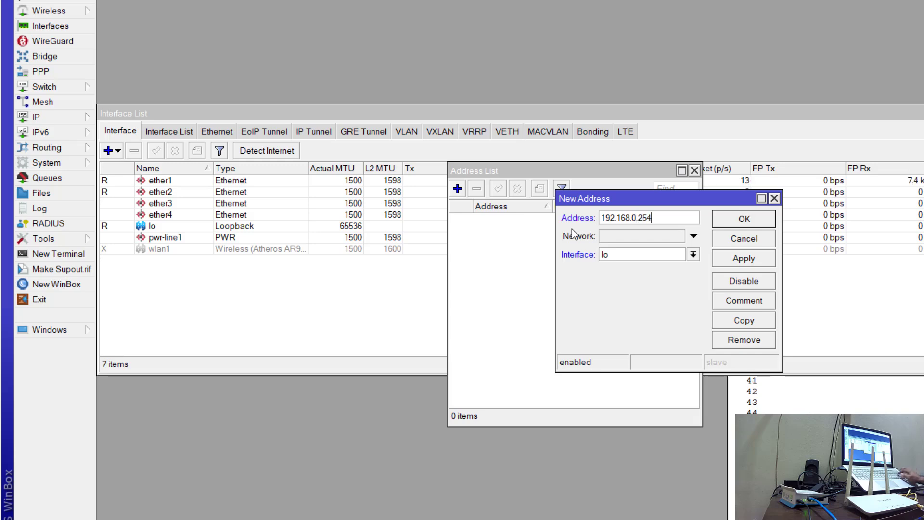
pyautogui.write('/24')
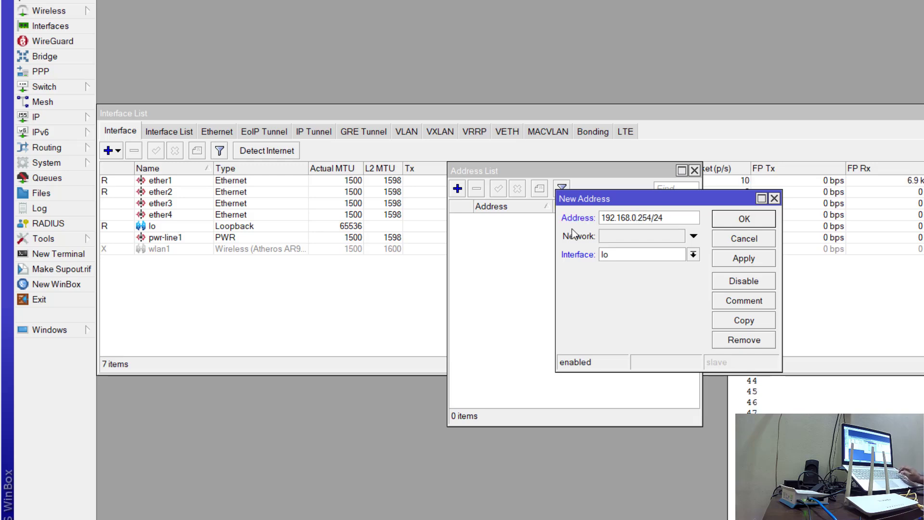
pyautogui.click(693, 255)
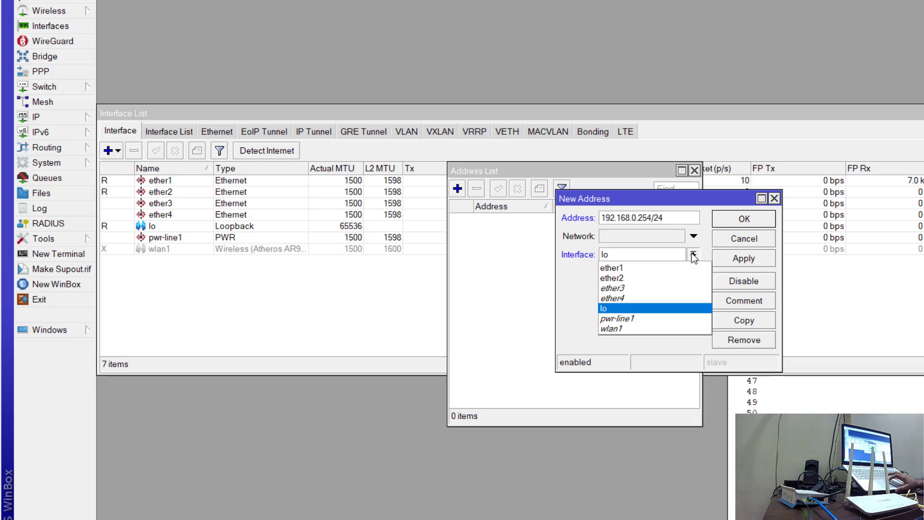
pyautogui.click(634, 268)
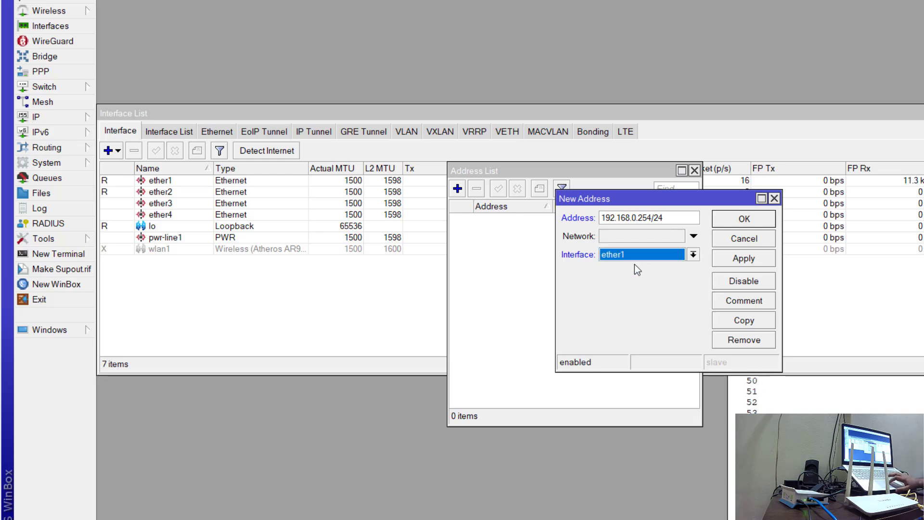
pyautogui.click(744, 254)
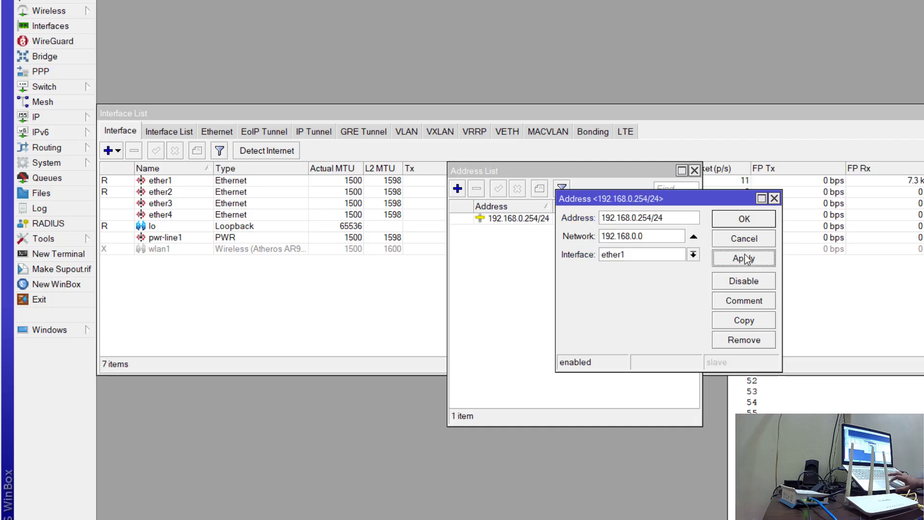
pyautogui.click(741, 220)
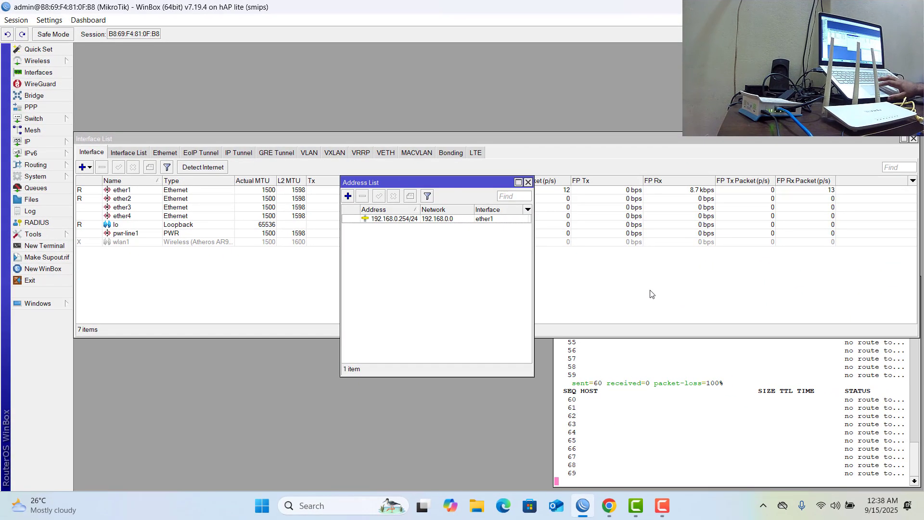
pyautogui.click(665, 373)
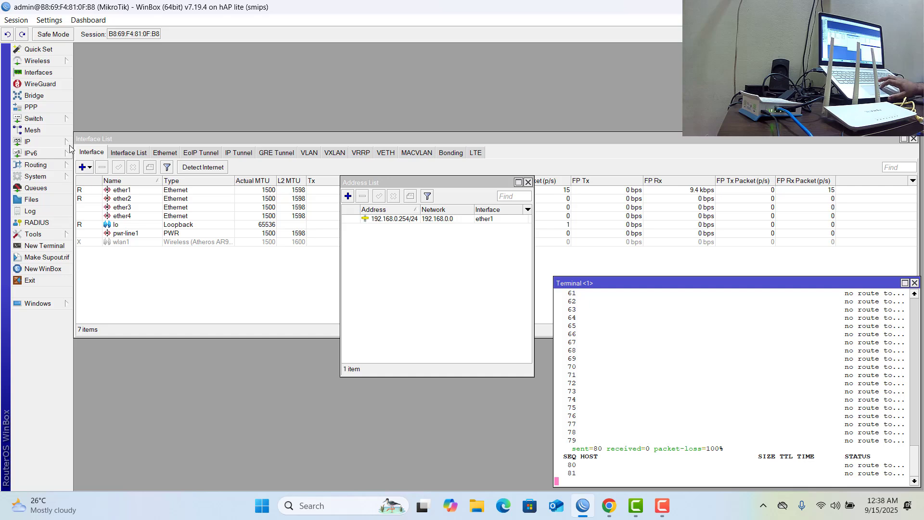
pyautogui.click(528, 183)
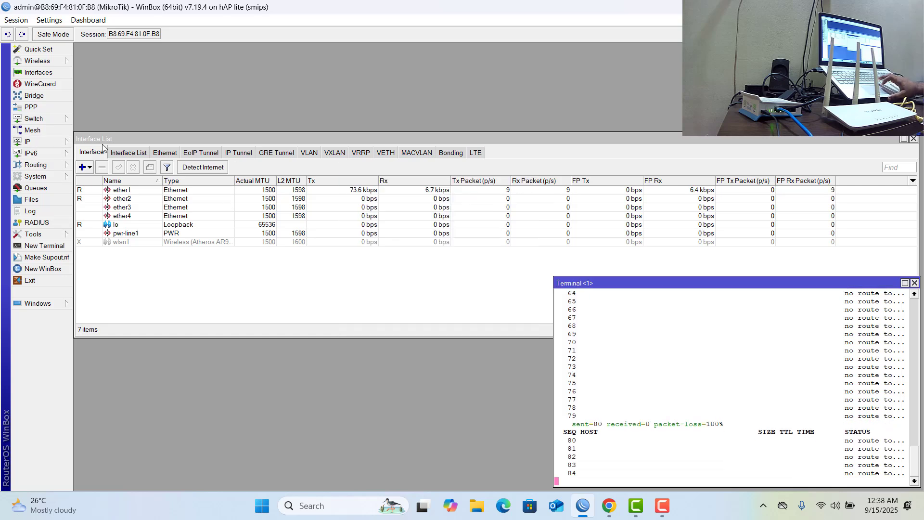
# Add a default IP route with destination 0.0.0.0/0 and gateway 192.168.0.1 in the main routing table.
pyautogui.click(50, 142)
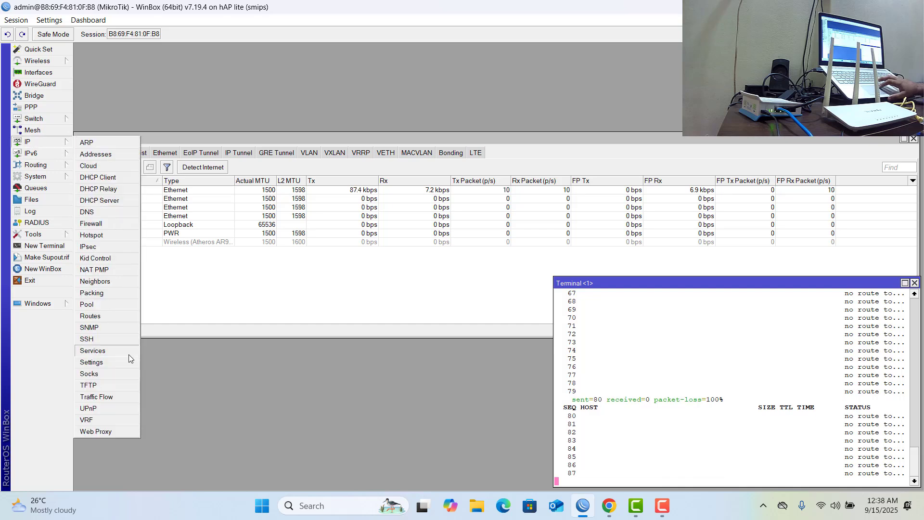
pyautogui.click(108, 319)
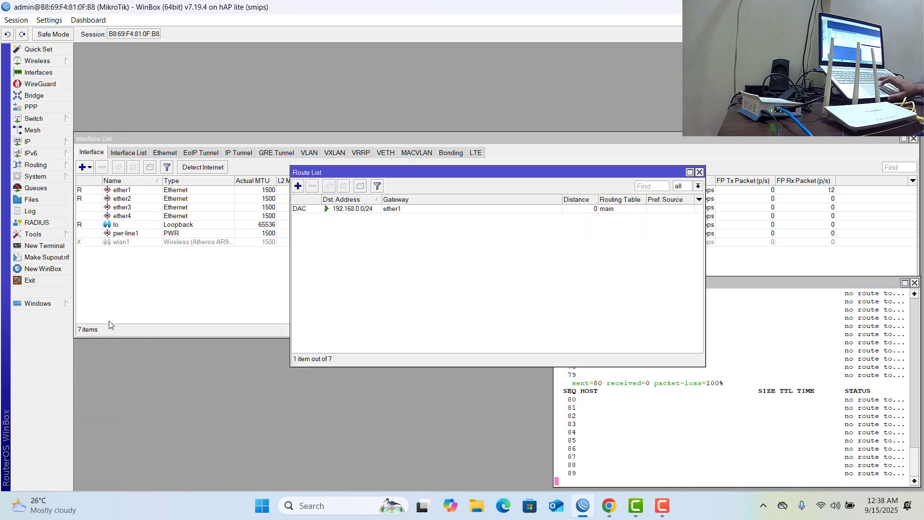
pyautogui.click(298, 185)
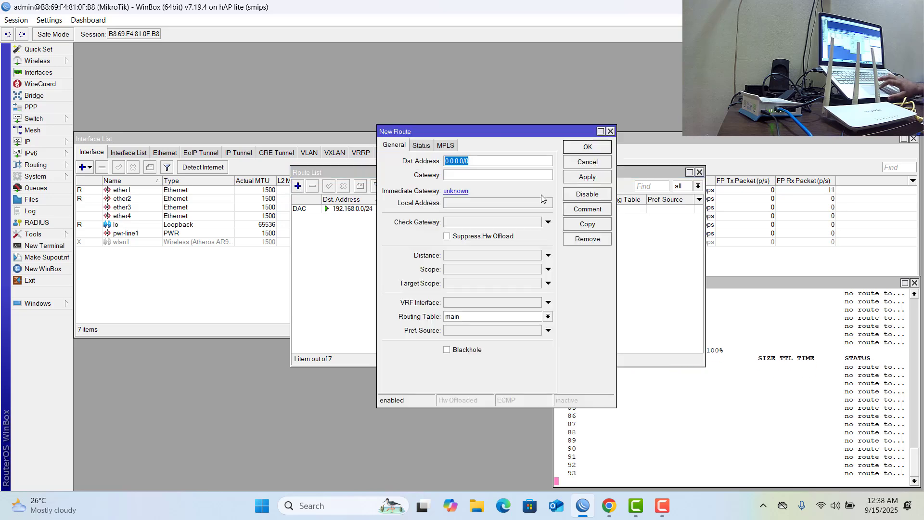
pyautogui.click(507, 175)
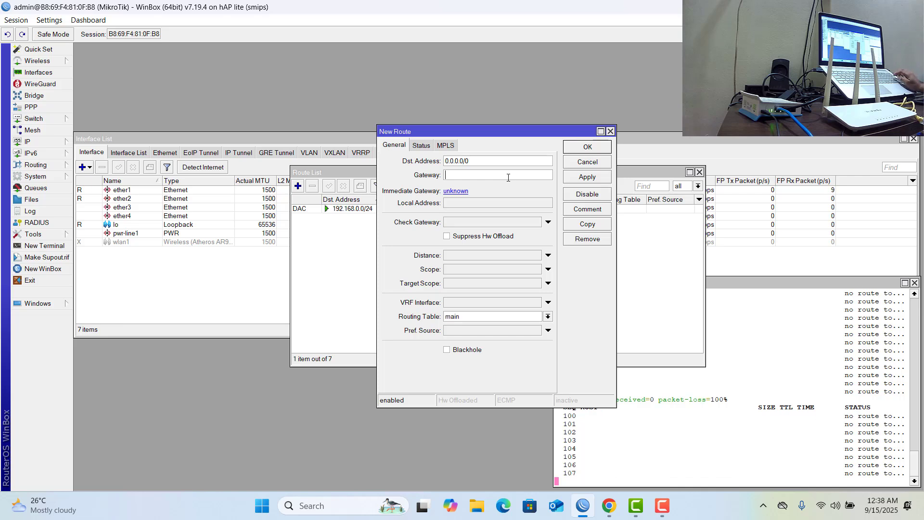
pyautogui.write('192')
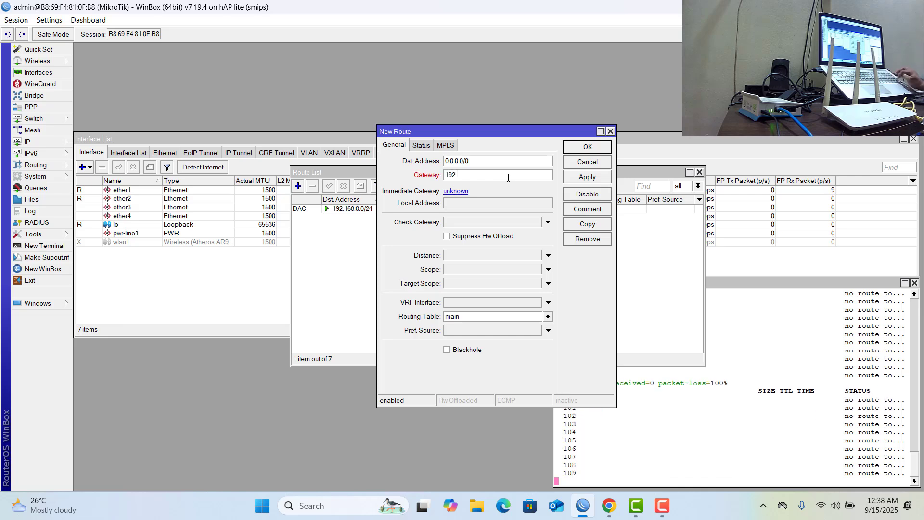
pyautogui.write('.168.0.1')
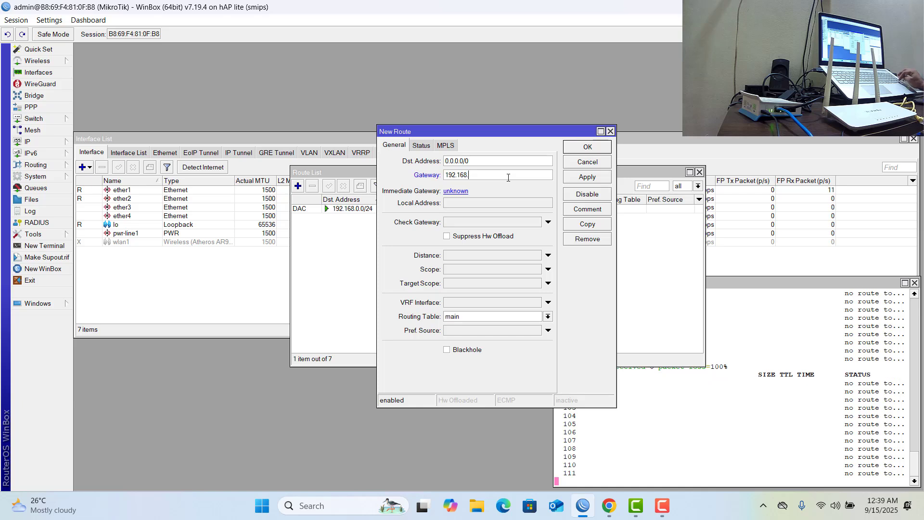
pyautogui.click(578, 178)
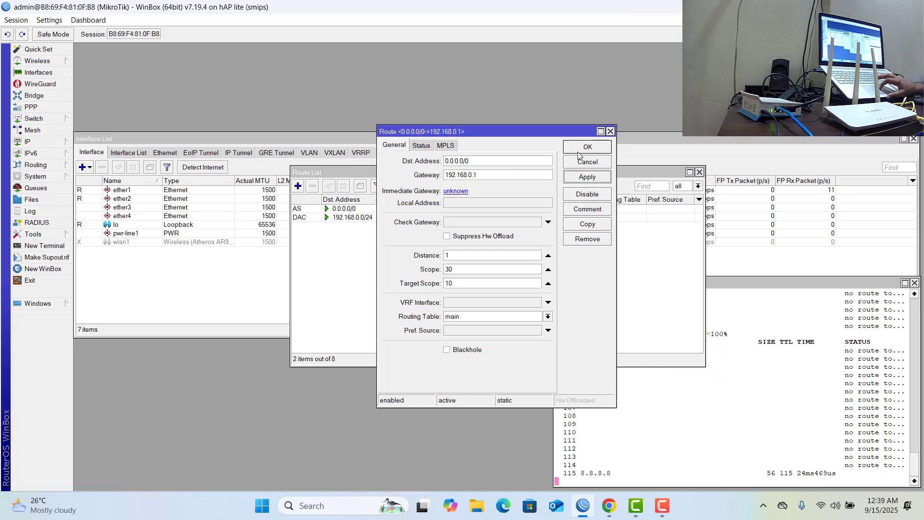
pyautogui.click(578, 150)
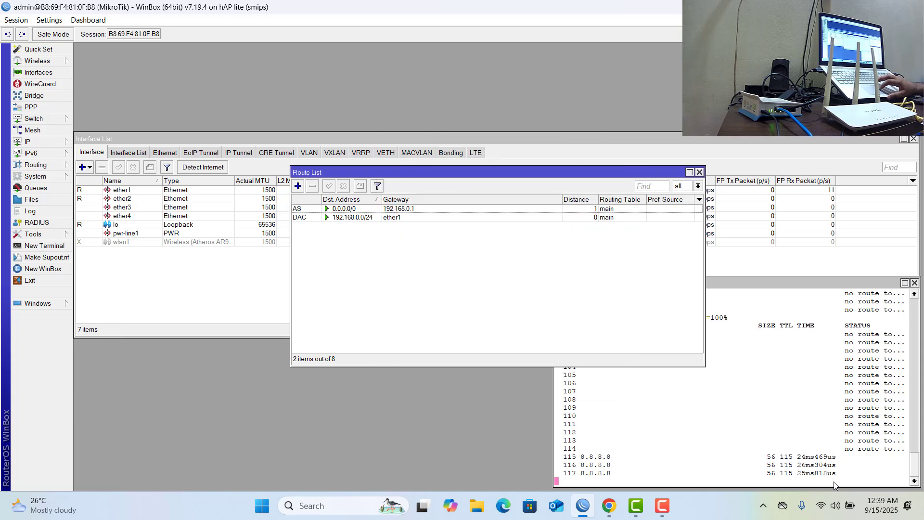
# Try to stop the running ping, then close the route list and the terminal.
pyautogui.click(716, 398)
pyautogui.hotkey('ctrl', 'c')
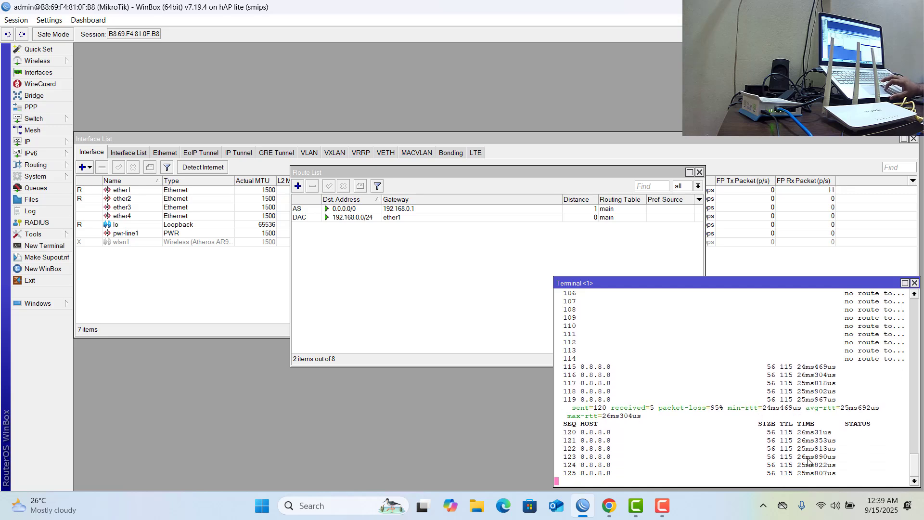
pyautogui.click(698, 173)
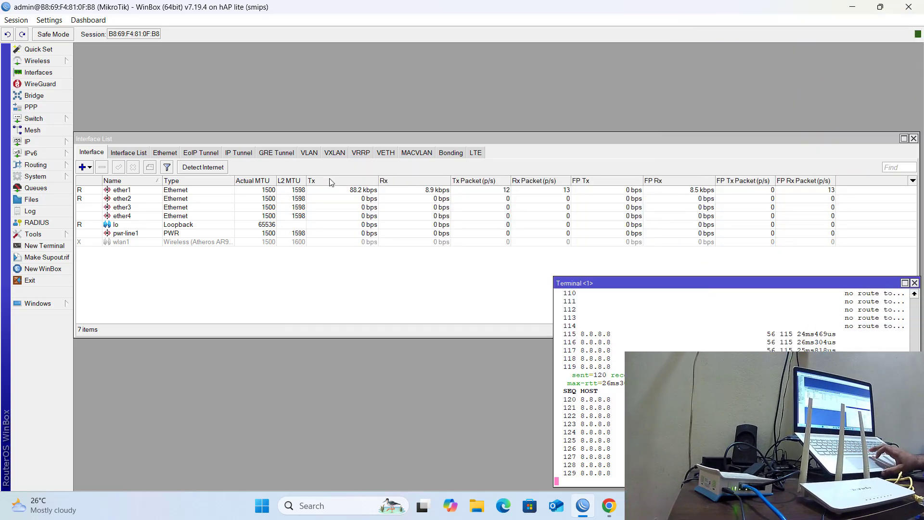
pyautogui.click(48, 146)
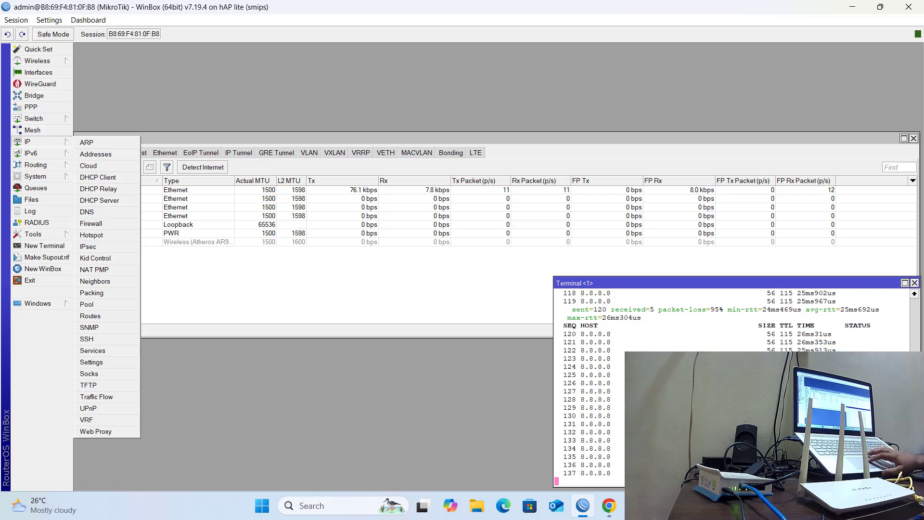
pyautogui.click(915, 283)
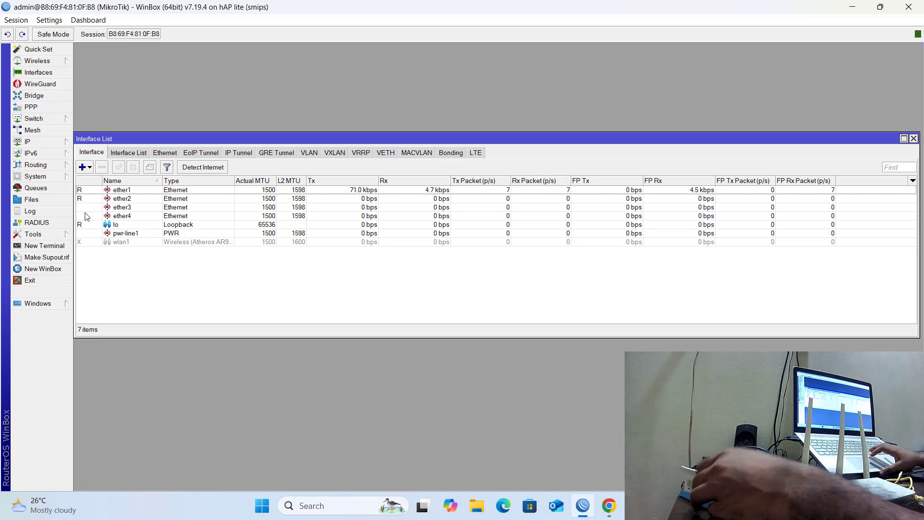
pyautogui.click(38, 141)
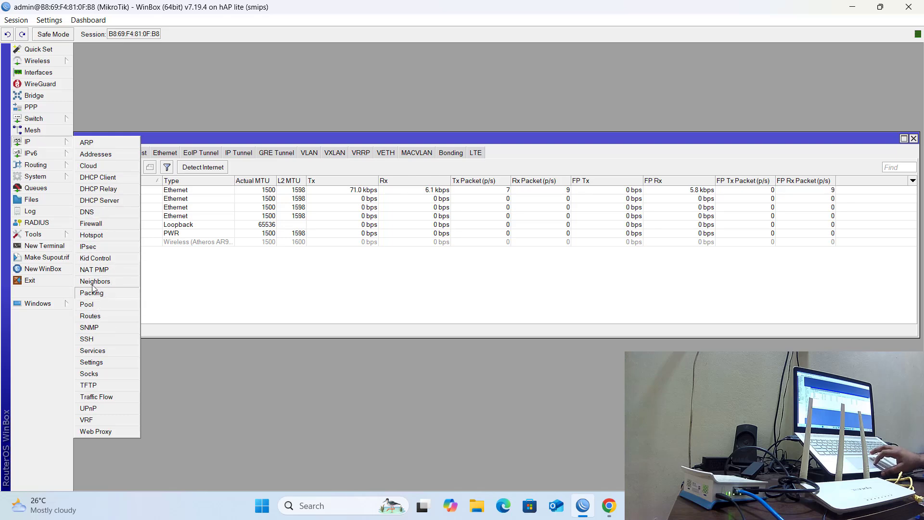
pyautogui.click(104, 235)
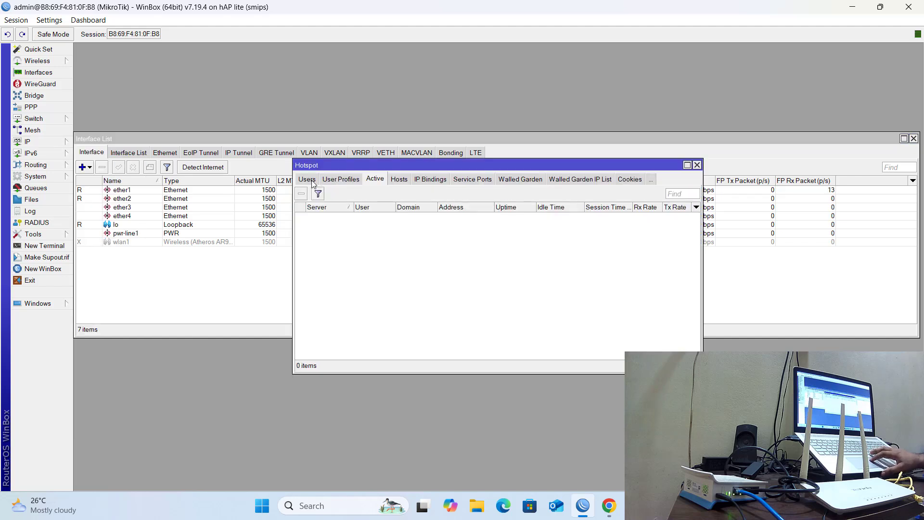
pyautogui.click(308, 180)
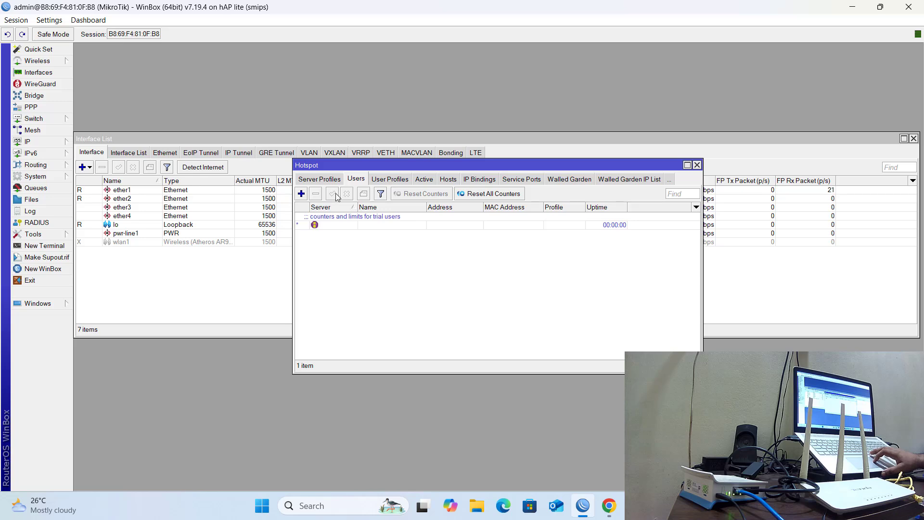
pyautogui.click(309, 182)
pyautogui.click(308, 180)
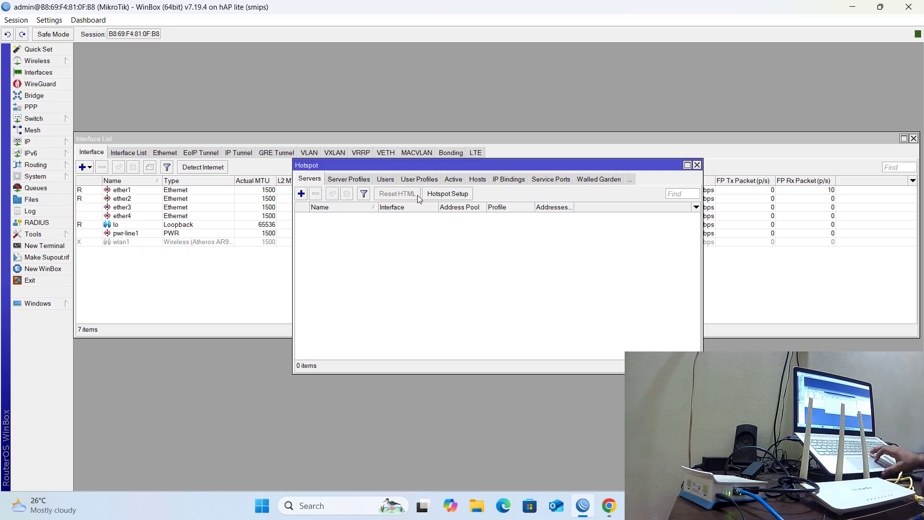
pyautogui.click(445, 194)
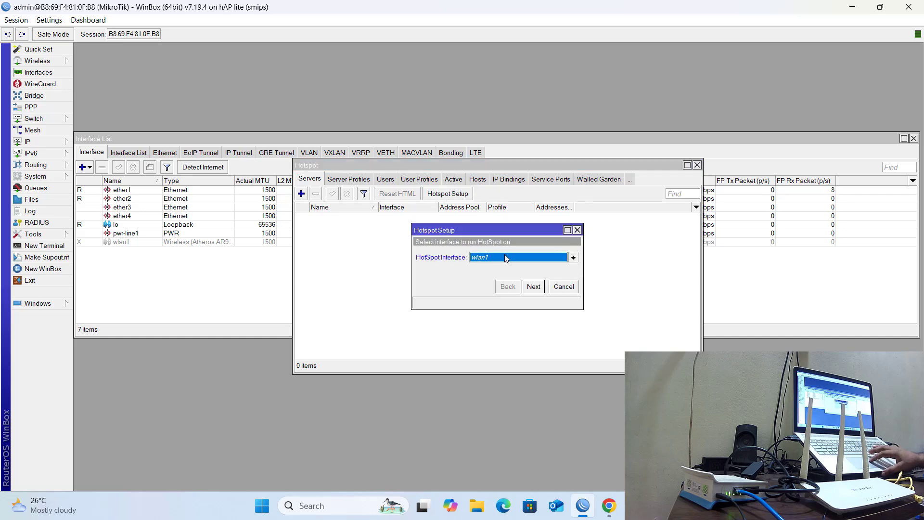
pyautogui.click(573, 258)
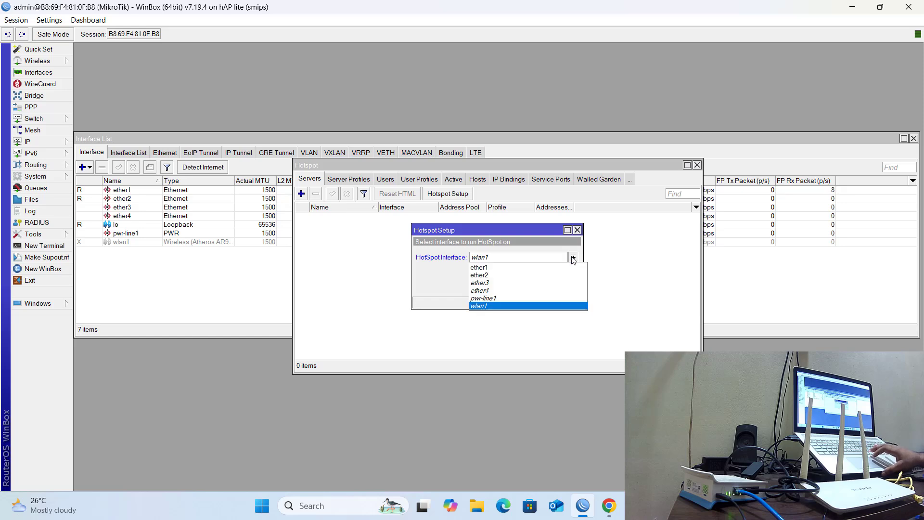
pyautogui.click(504, 291)
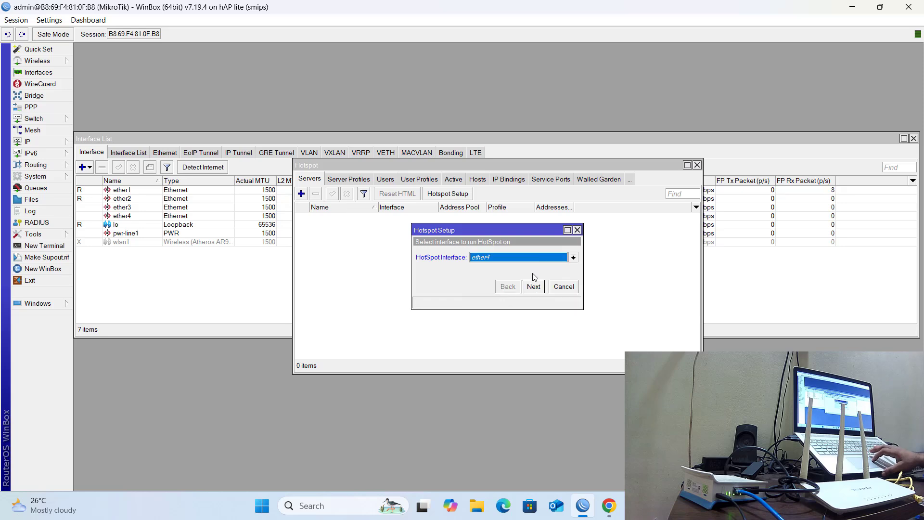
pyautogui.click(534, 286)
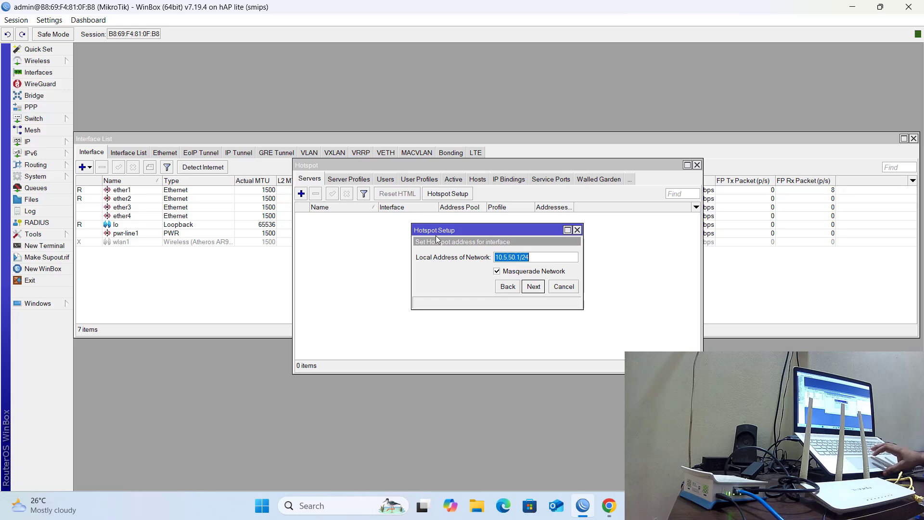
pyautogui.click(50, 140)
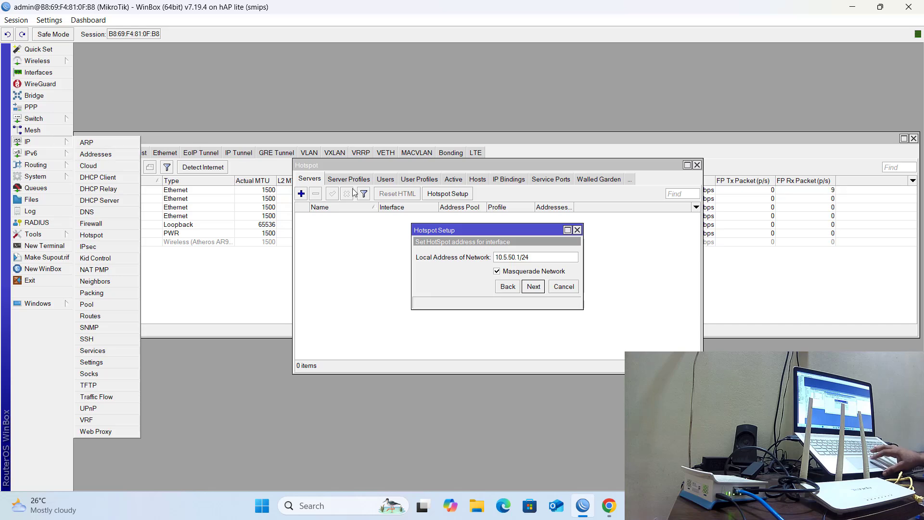
pyautogui.click(577, 230)
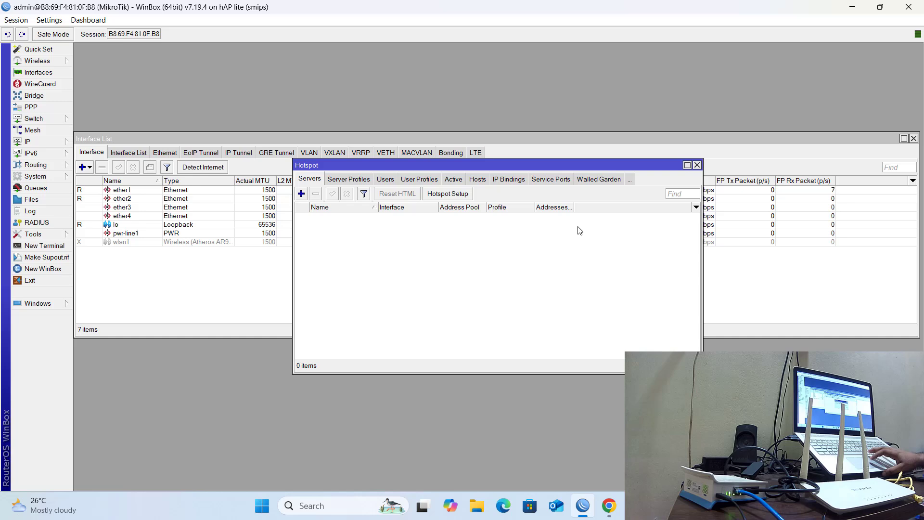
pyautogui.click(697, 165)
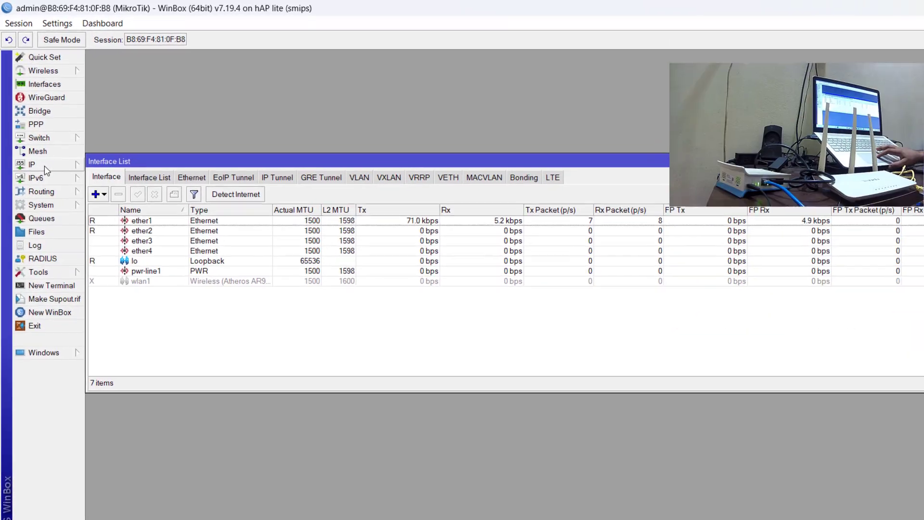
# Add the IP address 192.168.10.1/24 on interface ether4, then close the address list.
pyautogui.click(44, 166)
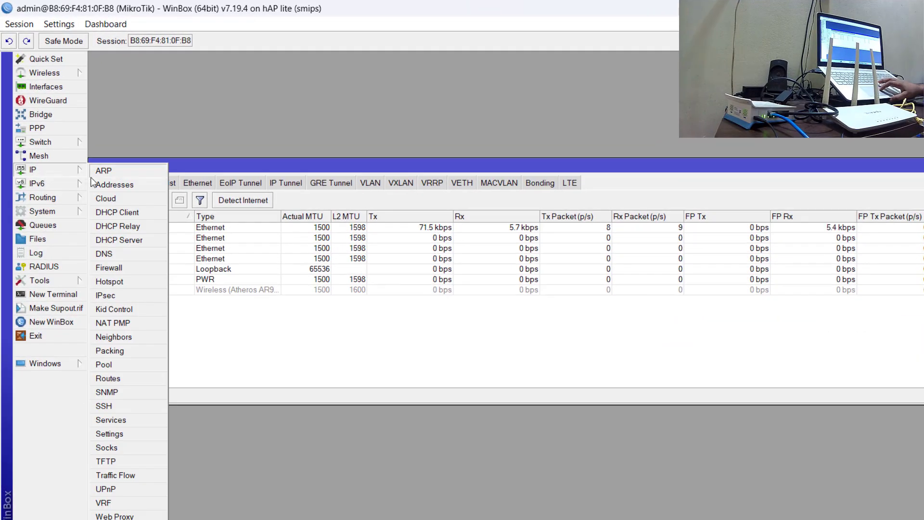
pyautogui.click(111, 179)
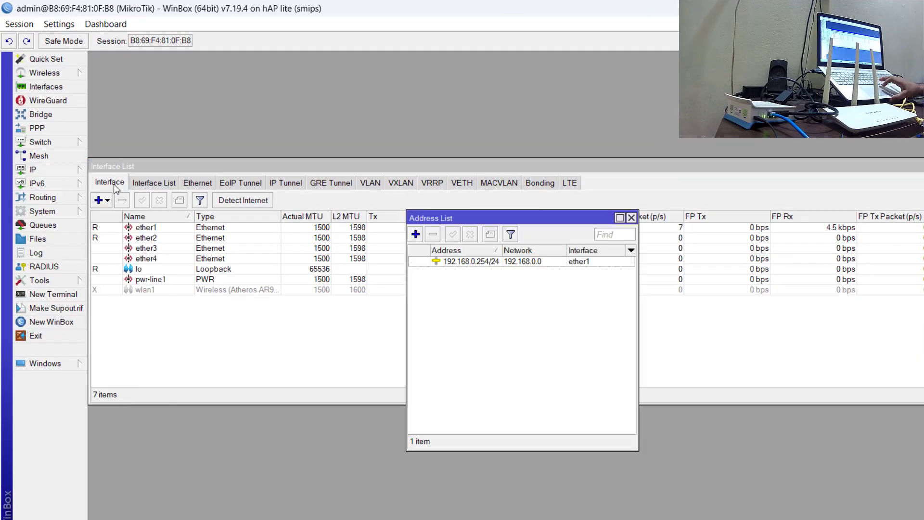
pyautogui.click(416, 234)
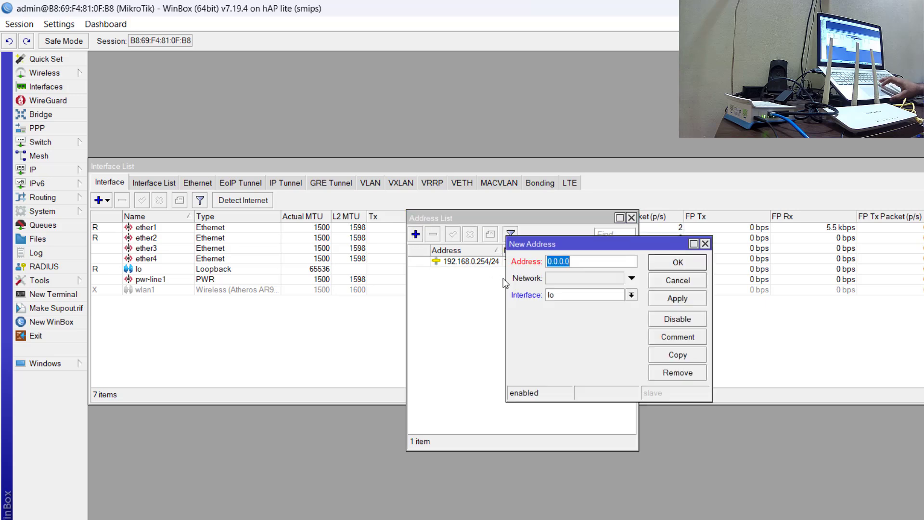
pyautogui.write('192.168')
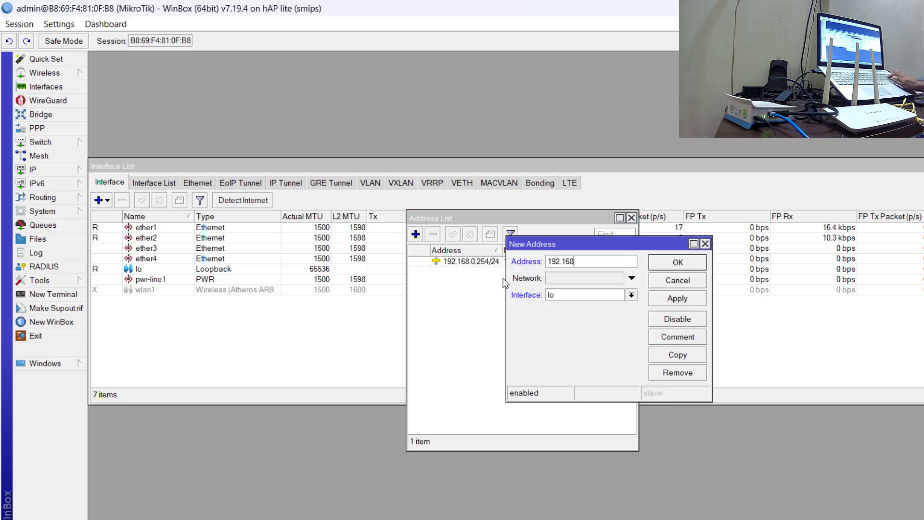
pyautogui.write('.20.')
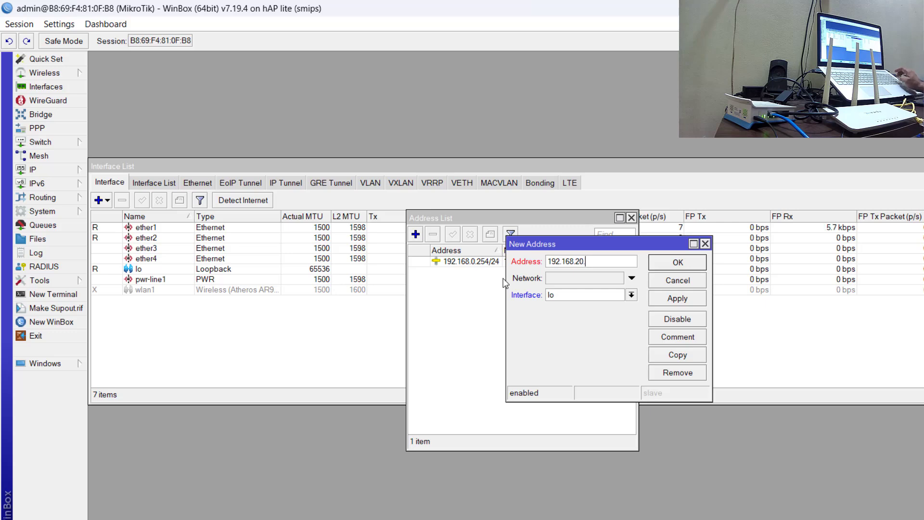
pyautogui.press('BackSpace')
pyautogui.press('BackSpace')
pyautogui.press('BackSpace')
pyautogui.write('10')
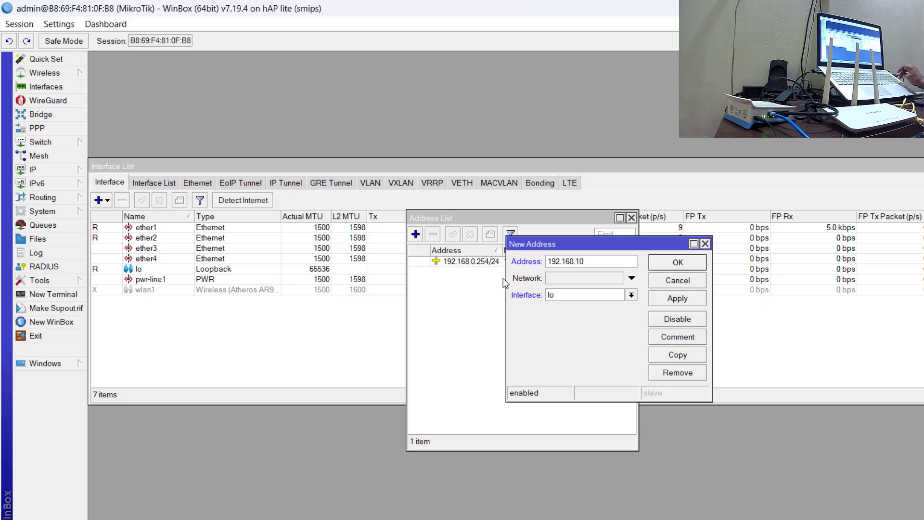
pyautogui.write('.1/24')
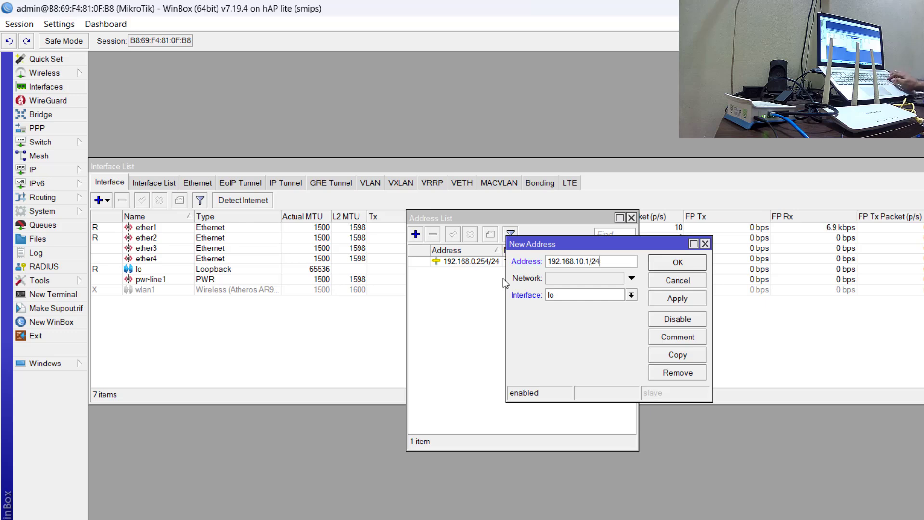
pyautogui.click(630, 296)
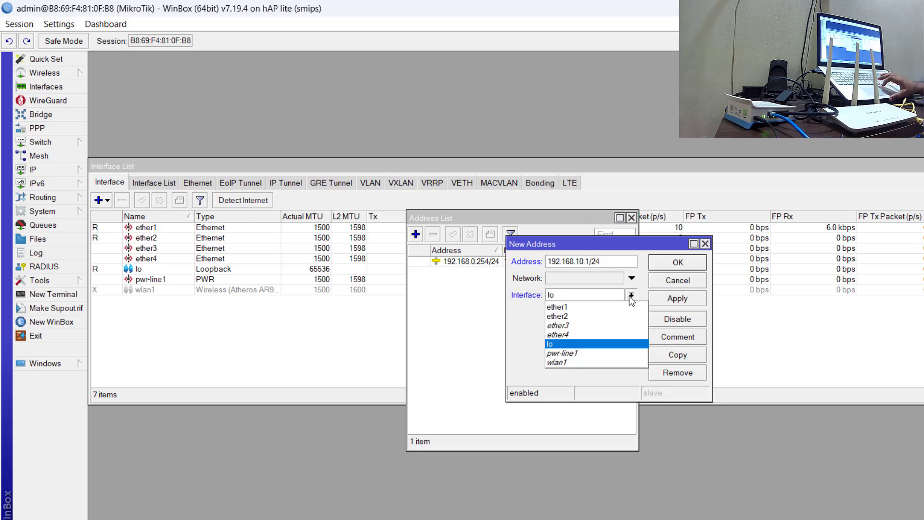
pyautogui.click(589, 333)
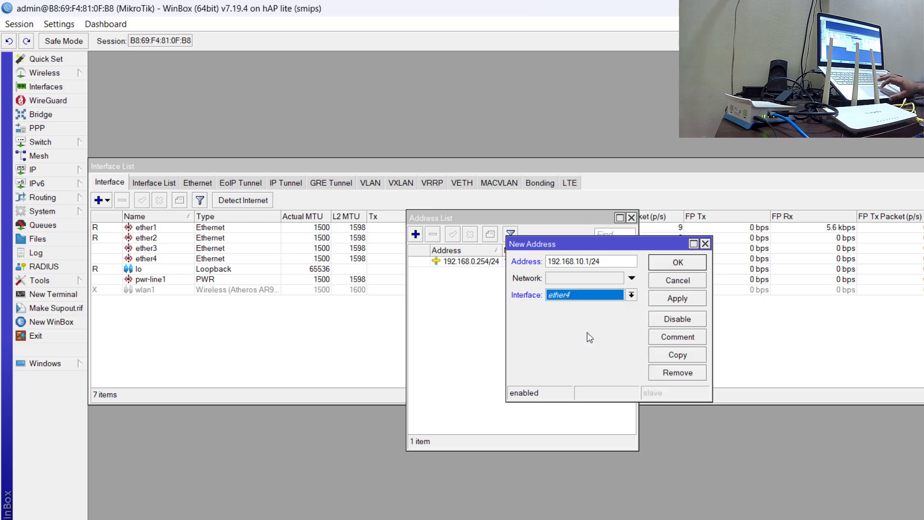
pyautogui.click(678, 301)
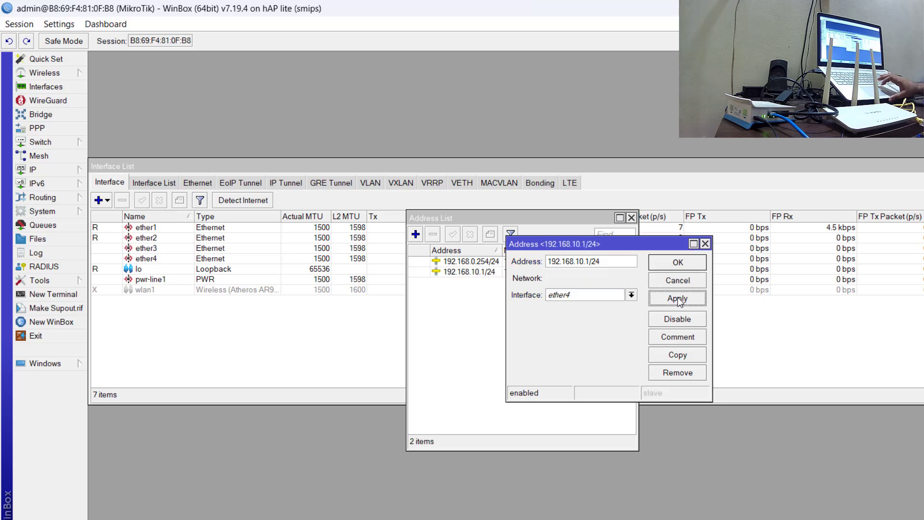
pyautogui.click(678, 263)
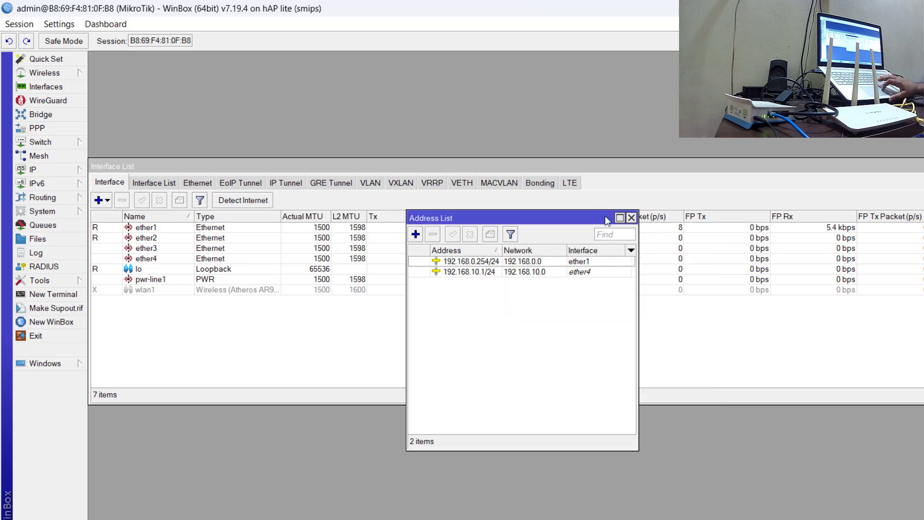
pyautogui.click(630, 218)
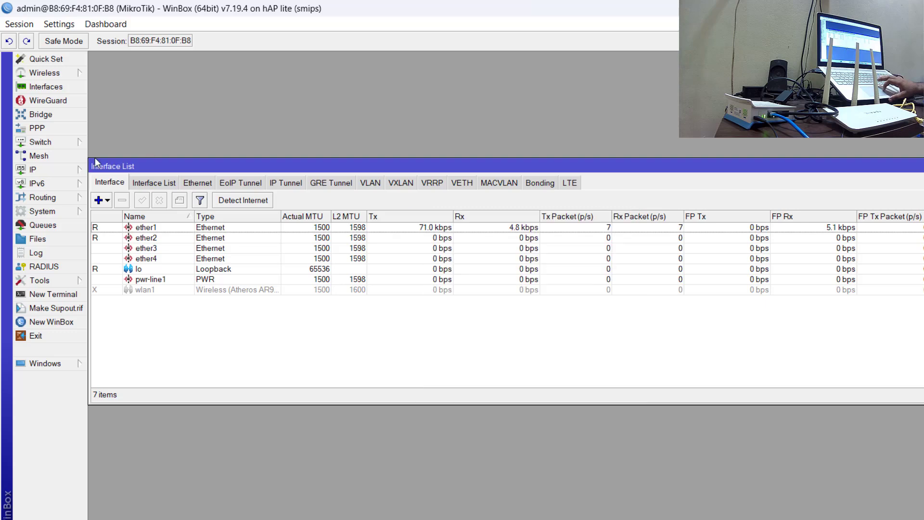
# Start the Hotspot Setup on interface ether4 and accept local address 192.168.10.1/24 with Masquerade Network enabled.
pyautogui.click(45, 172)
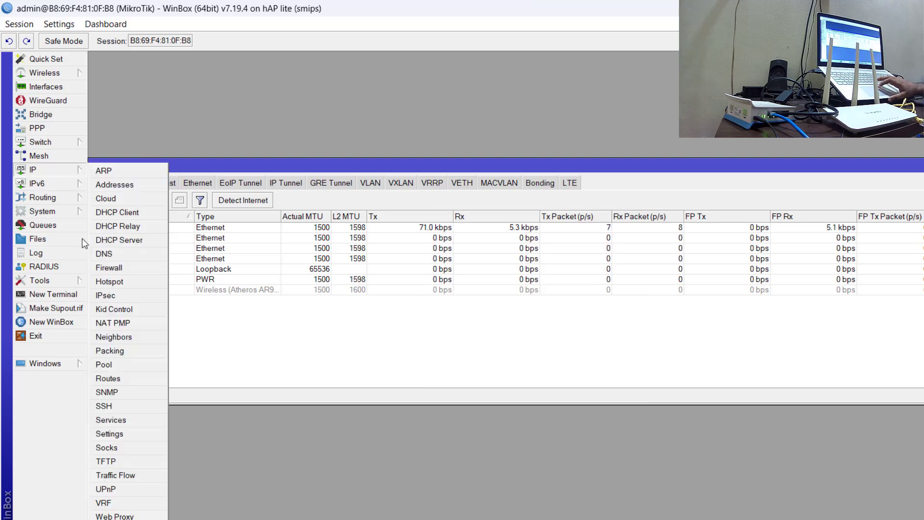
pyautogui.click(136, 284)
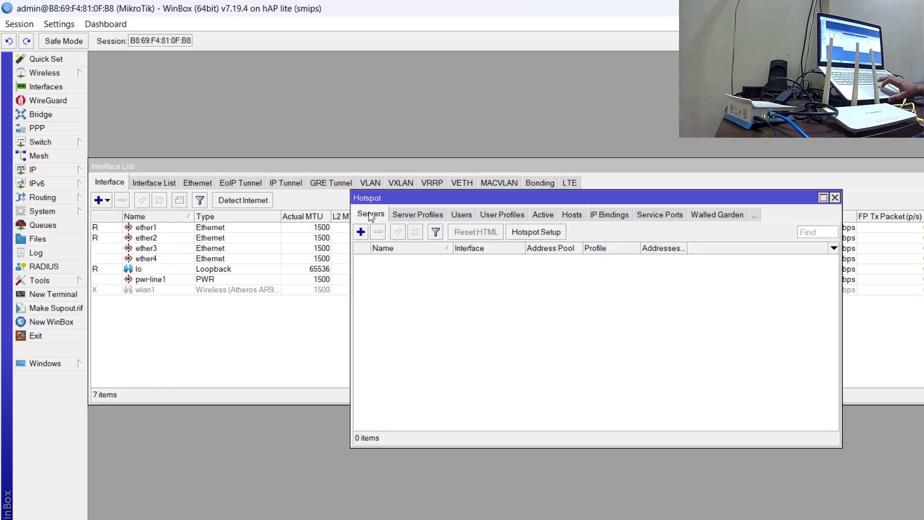
pyautogui.click(520, 232)
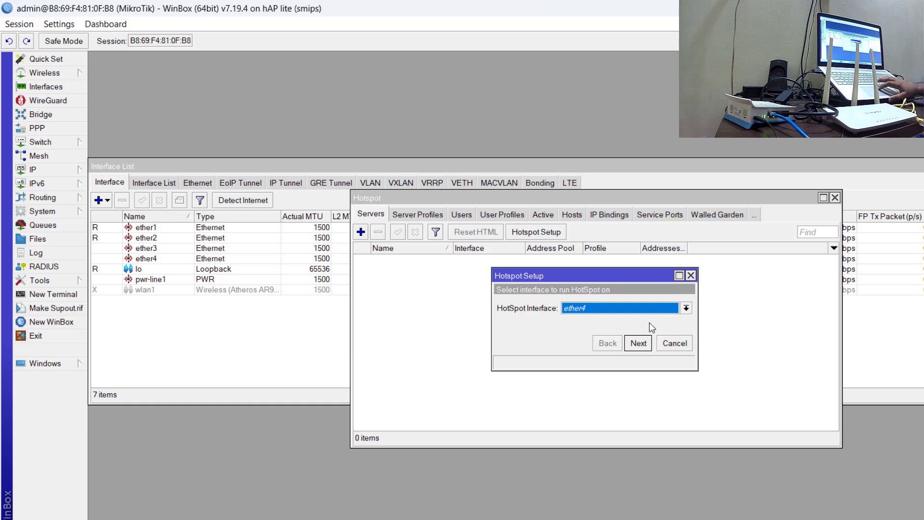
pyautogui.click(638, 342)
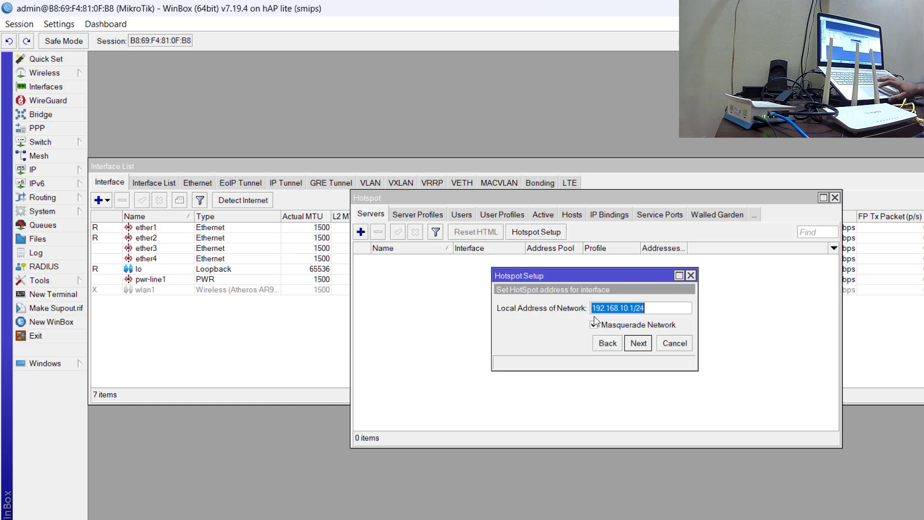
pyautogui.click(638, 343)
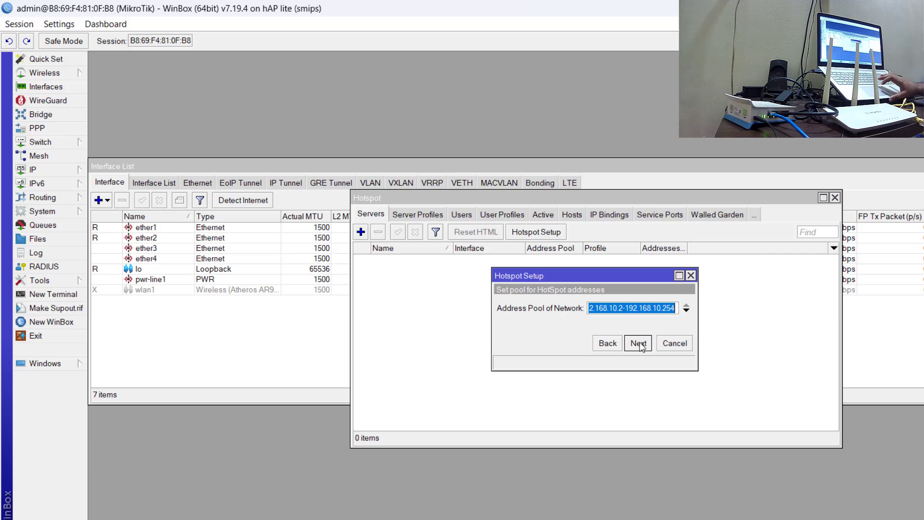
# Examine the full address range proposed for the hotspot network's address pool, from its start to its end.
pyautogui.click(599, 311)
pyautogui.press('Left')
pyautogui.press('Left')
pyautogui.press('Left')
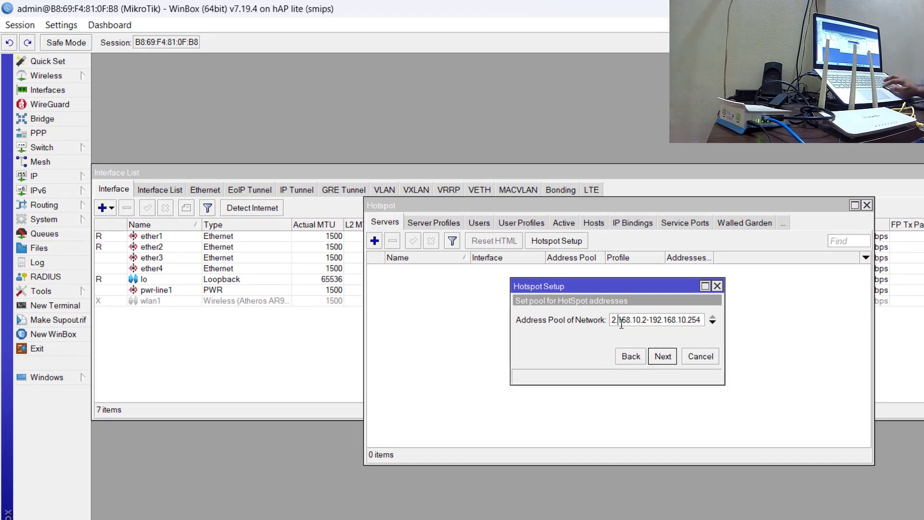
pyautogui.press('Left')
pyautogui.press('Left')
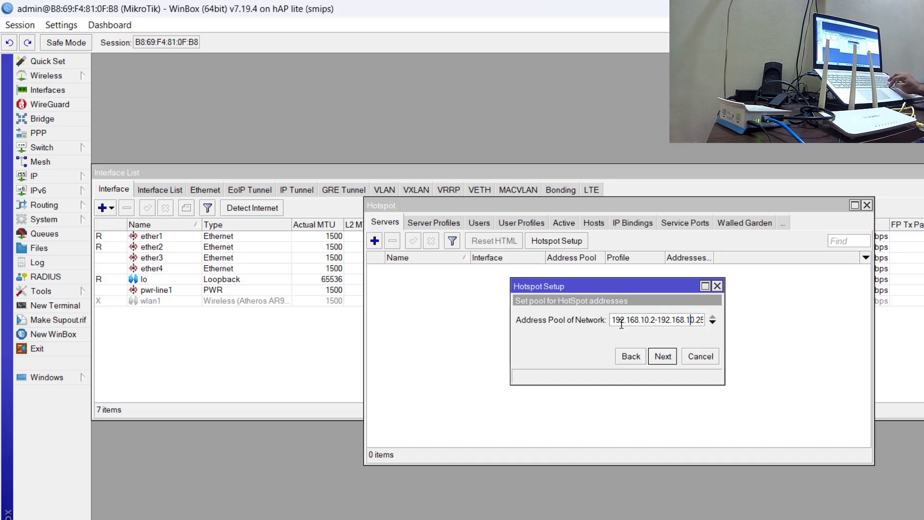
pyautogui.press('Right')
pyautogui.press('Right')
pyautogui.press('Right')
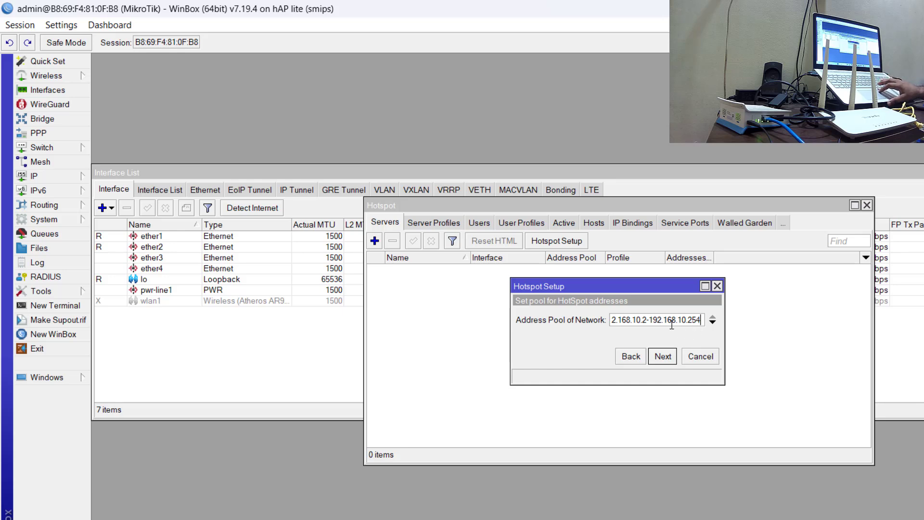
# Accept the proposed hotspot address pool, certificate none, SMTP server 0.0.0.0 and the empty DNS servers setting.
pyautogui.click(660, 355)
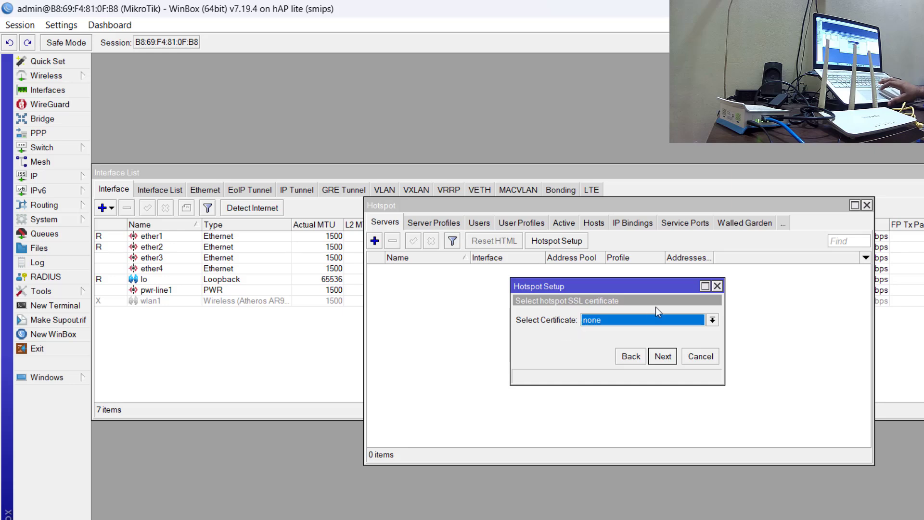
pyautogui.click(663, 358)
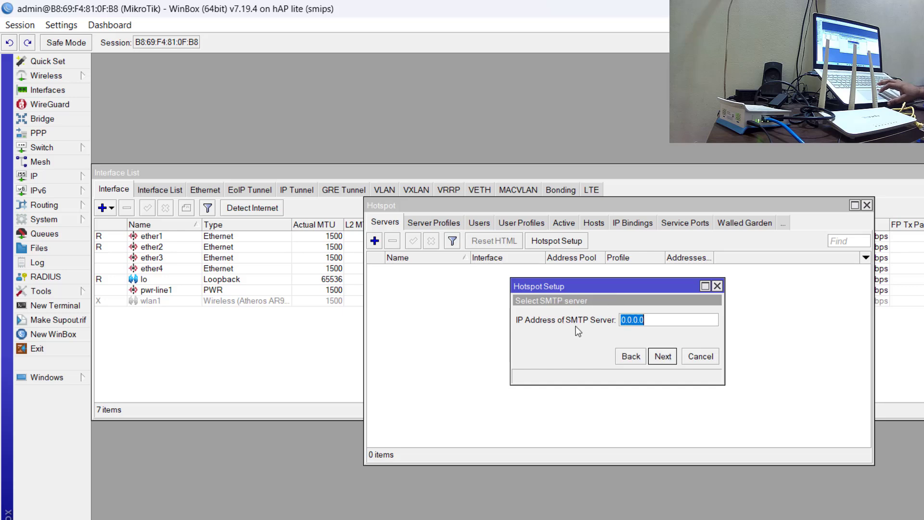
pyautogui.click(667, 355)
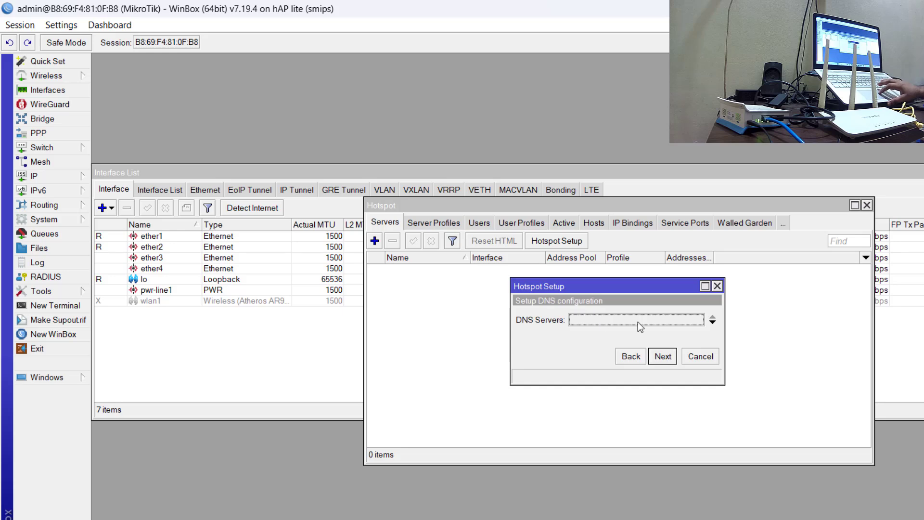
pyautogui.click(665, 359)
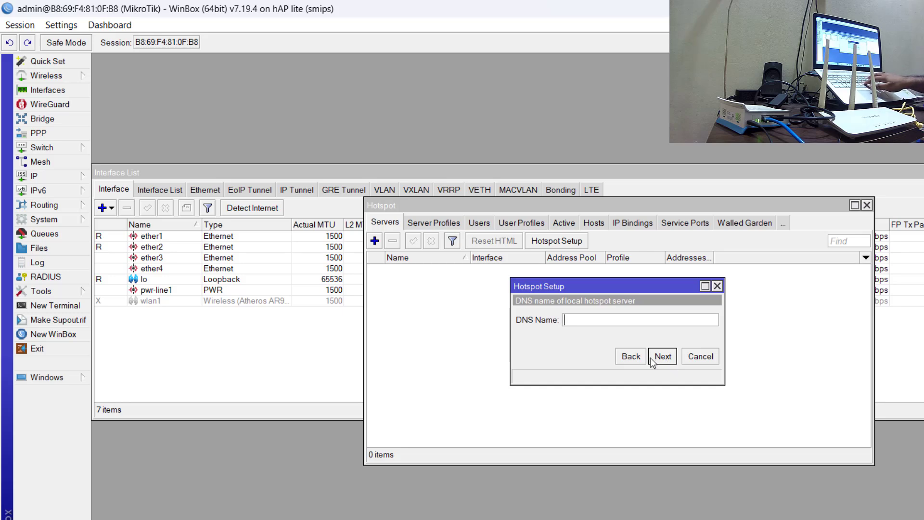
# Set the DNS name of the local hotspot server to test.com and continue the setup.
pyautogui.write('t')
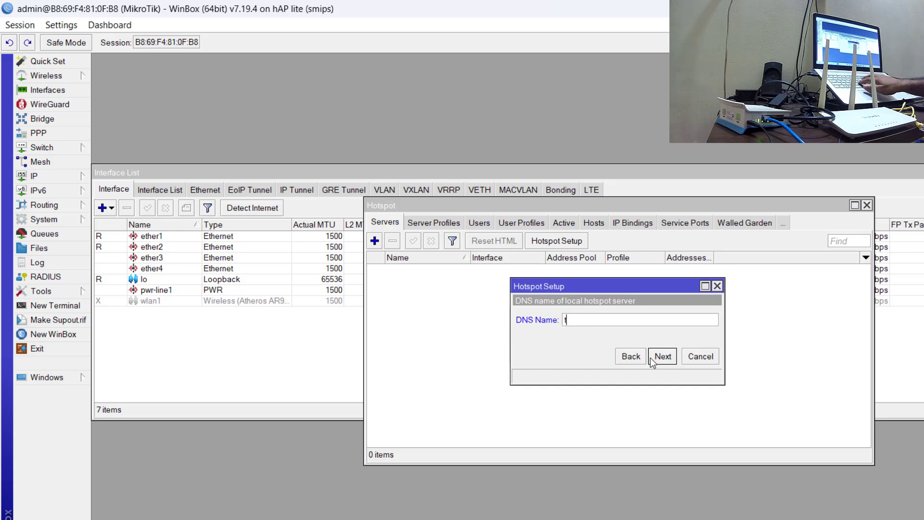
pyautogui.write('est')
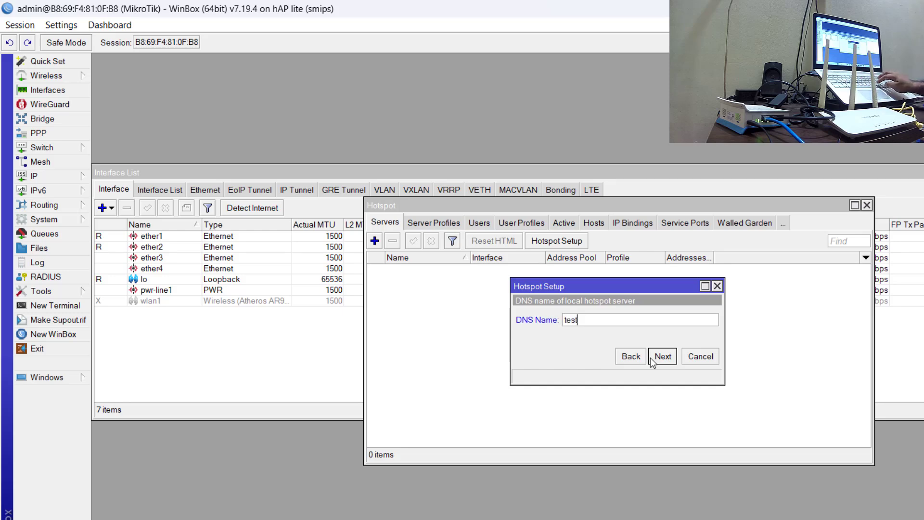
pyautogui.write('.com')
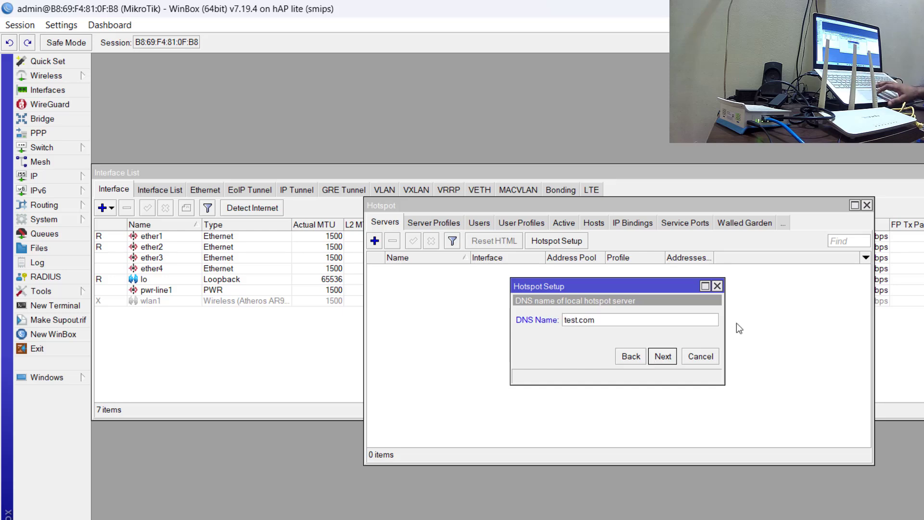
pyautogui.click(667, 356)
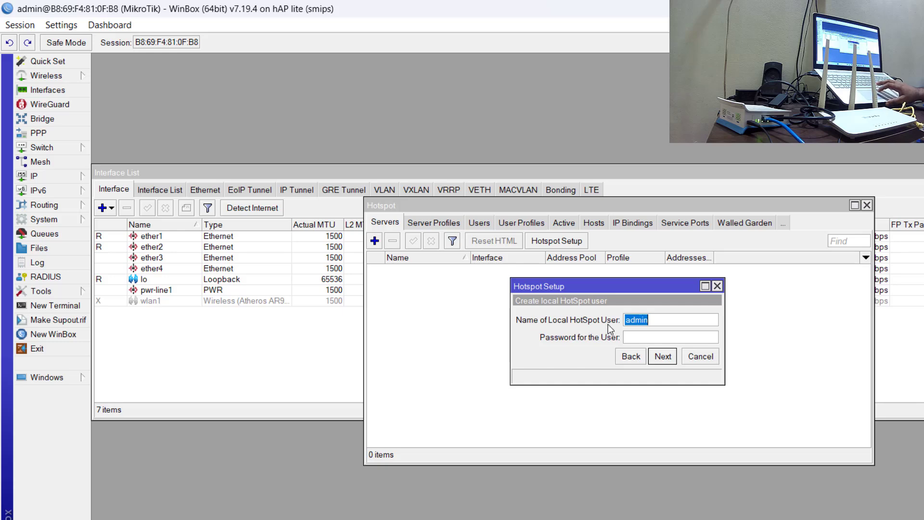
# Enter the password for the local hotspot user admin and finish the Hotspot Setup.
pyautogui.click(639, 339)
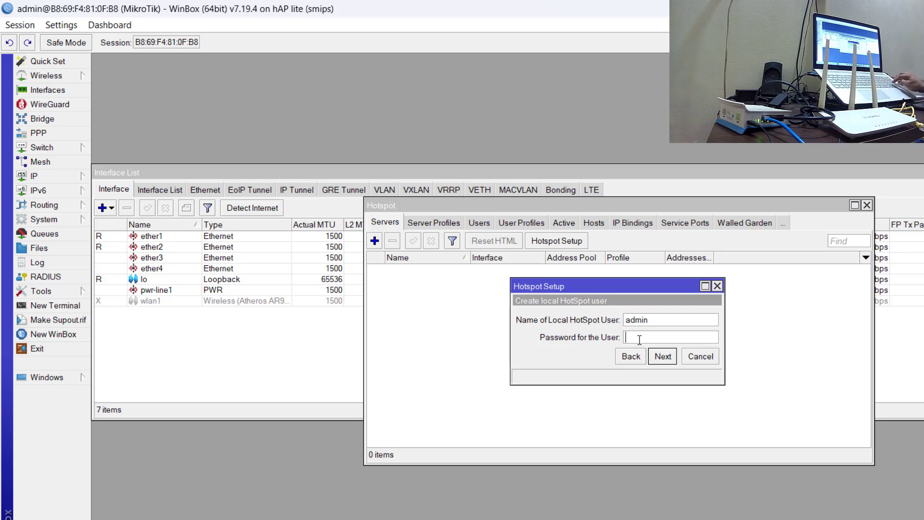
pyautogui.write('123')
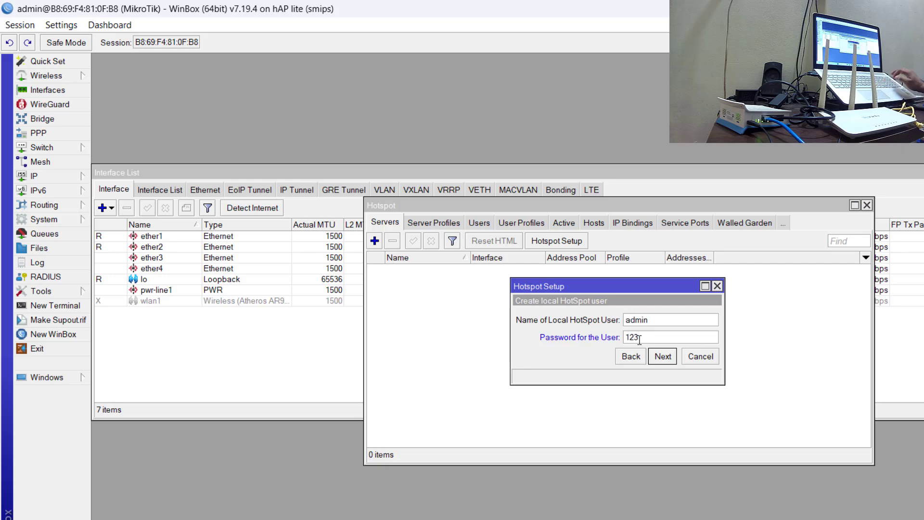
pyautogui.click(660, 355)
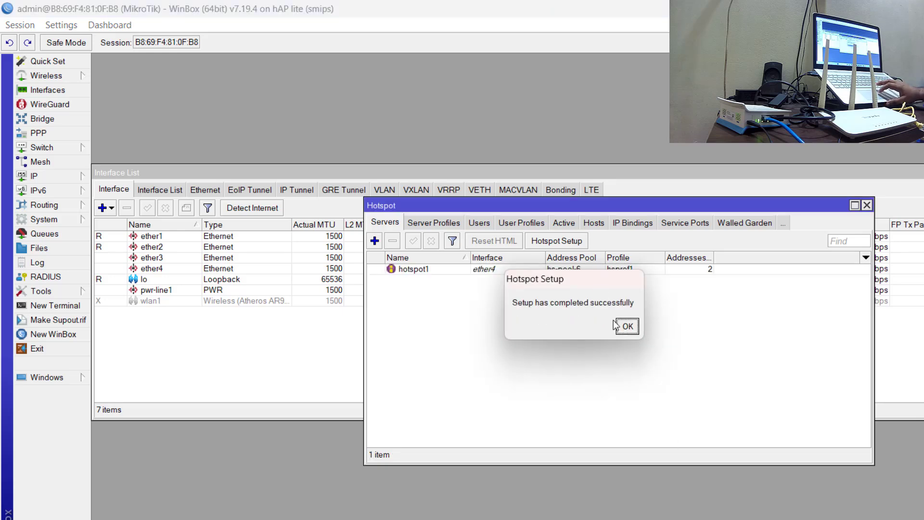
pyautogui.click(625, 327)
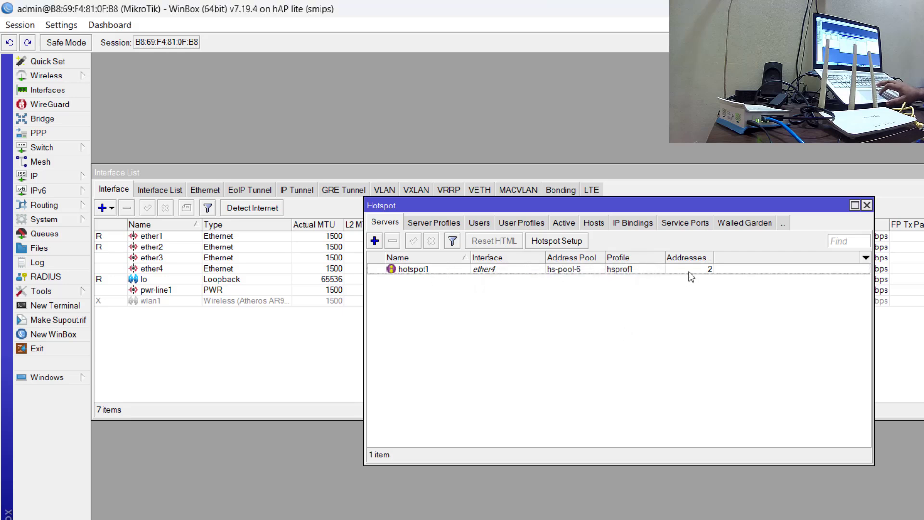
# Set Addresses Per MAC to 1 for the hotspot server hotspot1 and save it.
pyautogui.click(495, 270)
pyautogui.doubleClick(496, 270)
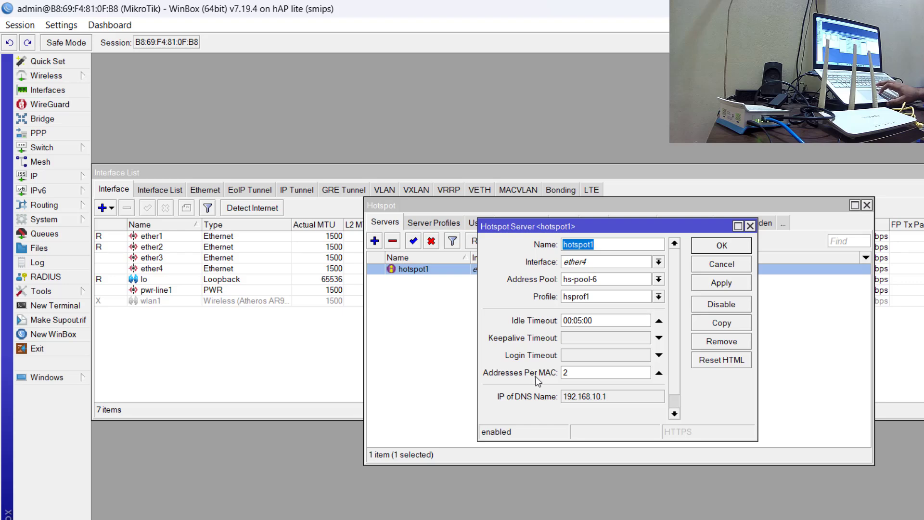
pyautogui.click(569, 372)
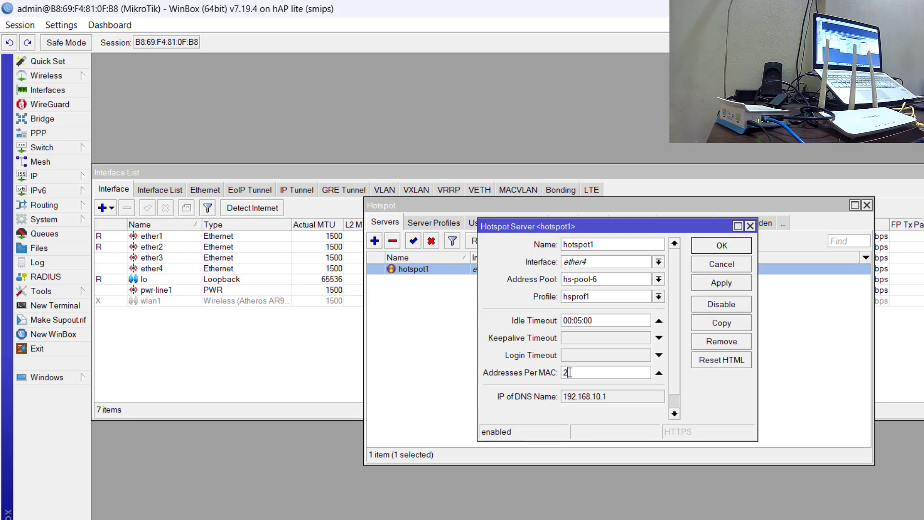
pyautogui.press('BackSpace')
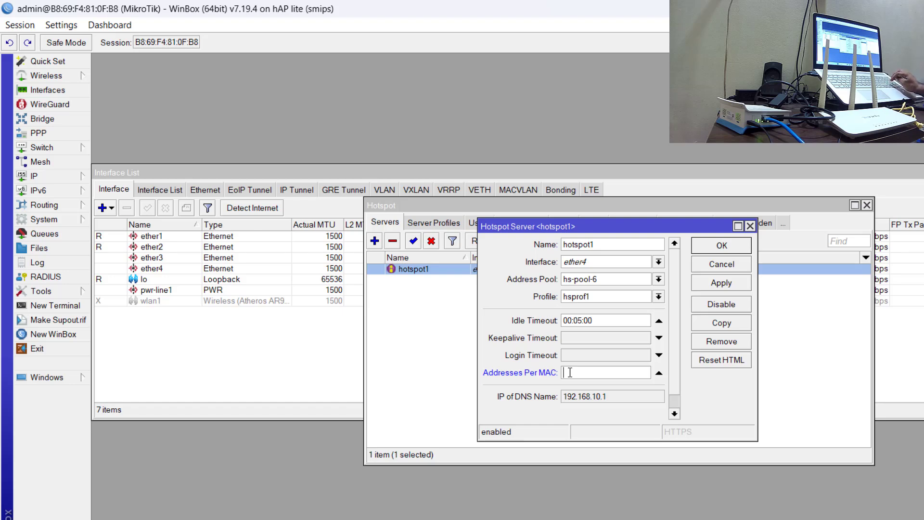
pyautogui.write('1')
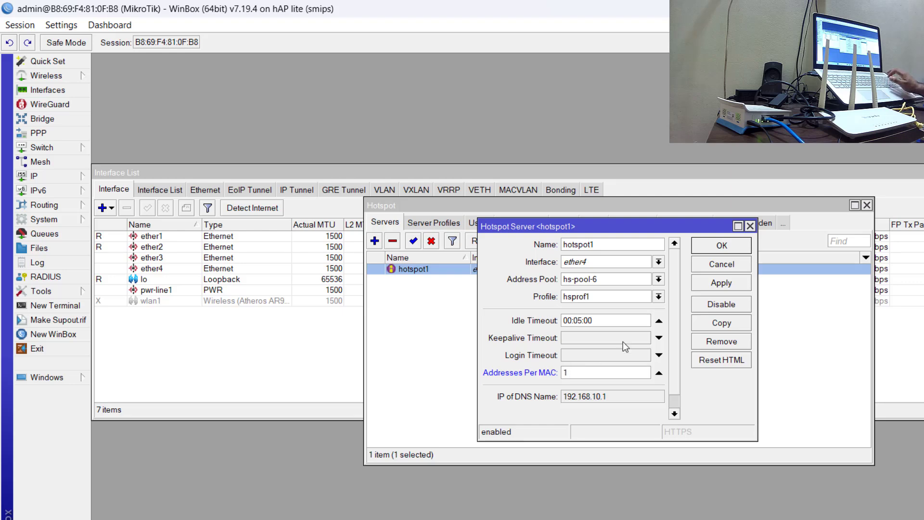
pyautogui.click(731, 281)
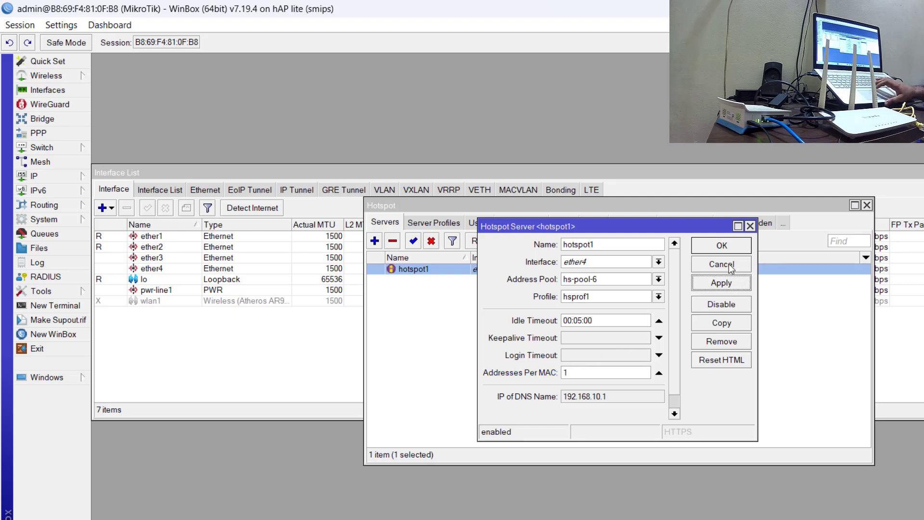
pyautogui.click(722, 245)
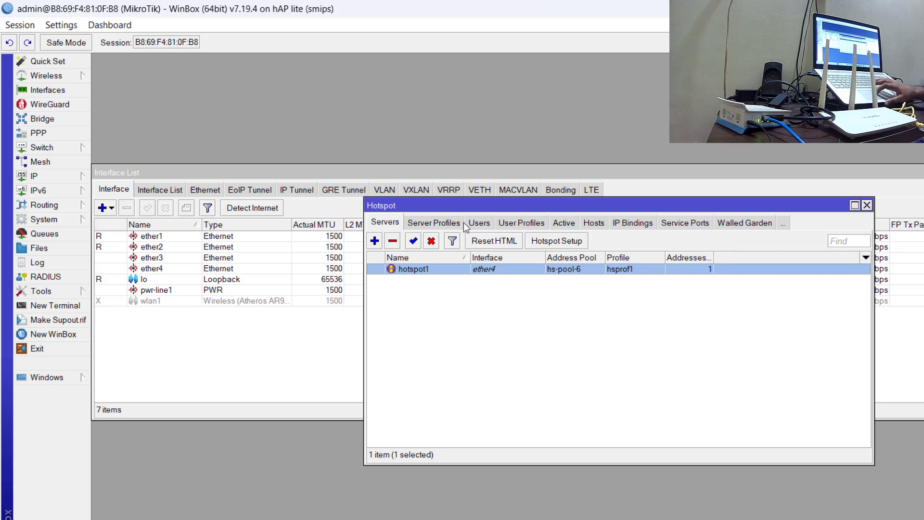
# Disable Cookie login in the hotspot server profile hsprof1 and save the profile.
pyautogui.click(445, 220)
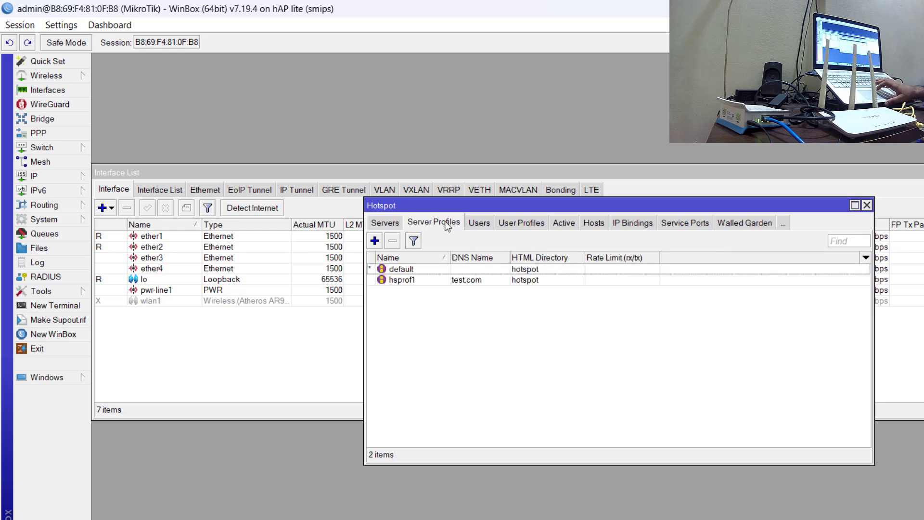
pyautogui.doubleClick(492, 281)
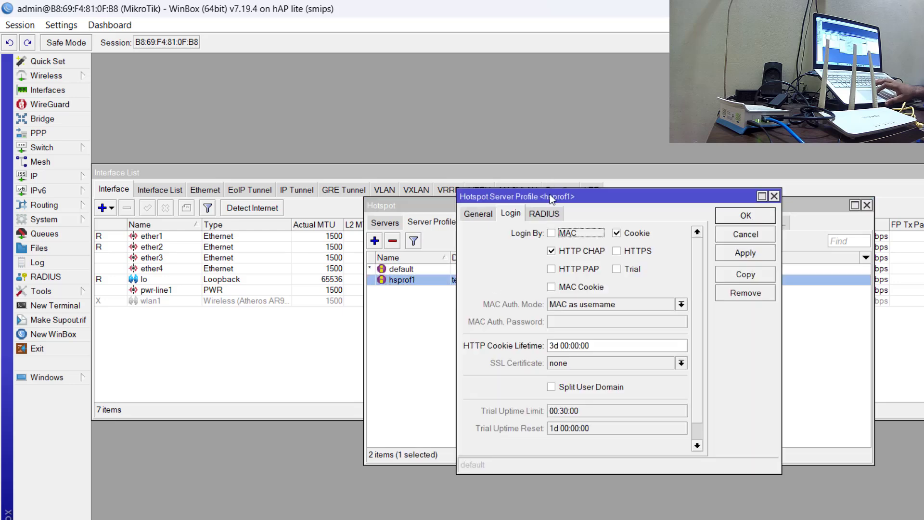
pyautogui.click(618, 234)
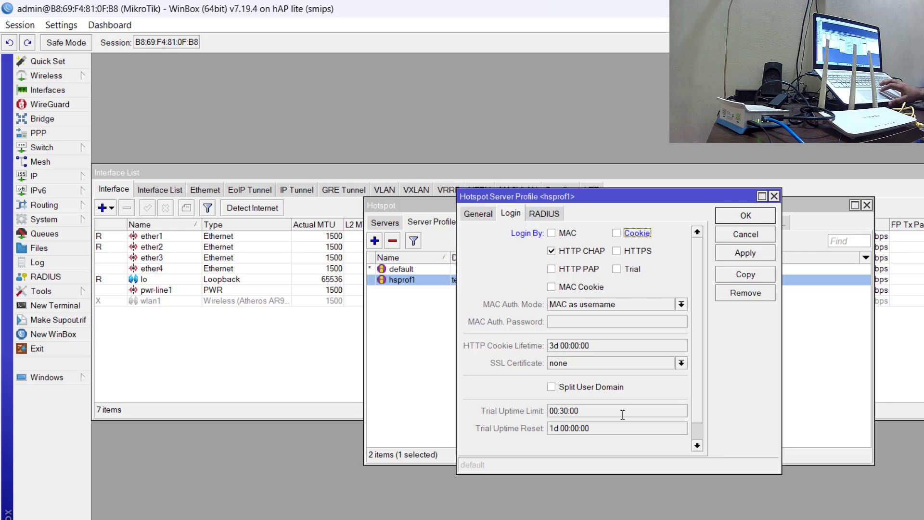
pyautogui.click(741, 255)
pyautogui.click(742, 222)
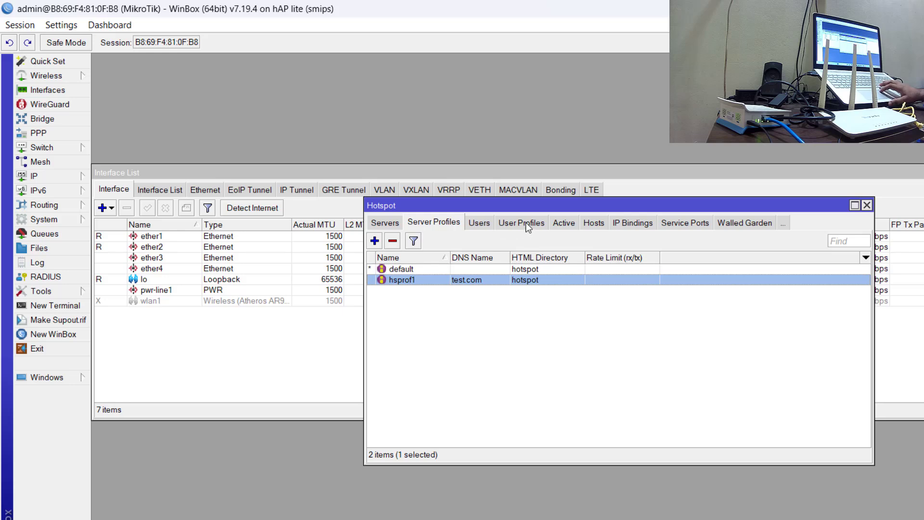
# Create a hotspot user profile named test, leaving its rate limit empty.
pyautogui.click(525, 223)
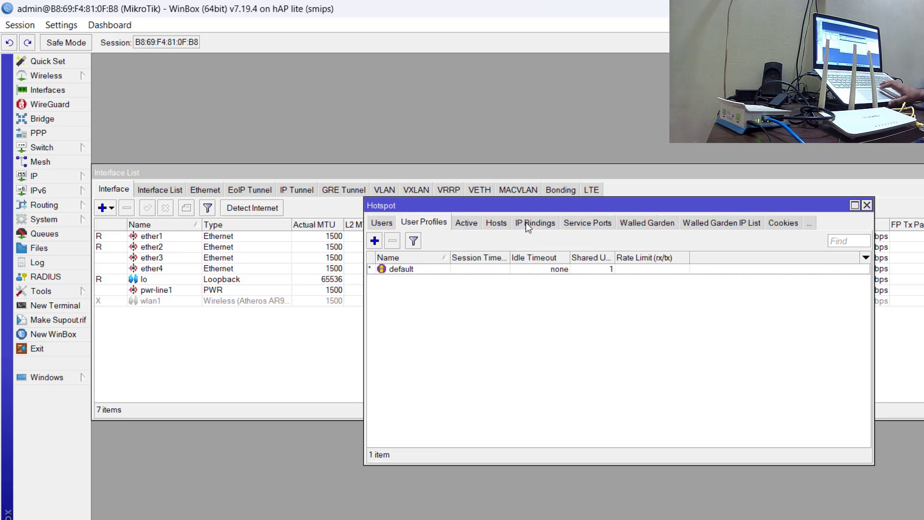
pyautogui.click(375, 243)
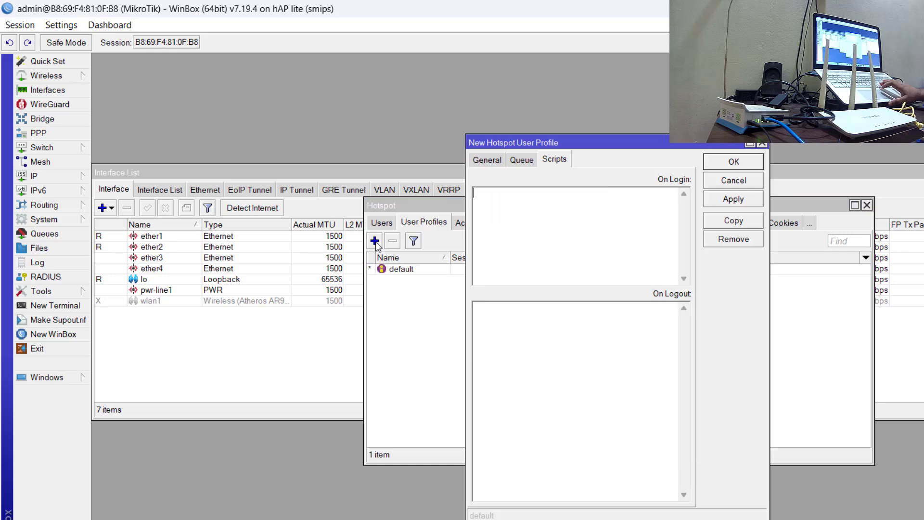
pyautogui.click(498, 165)
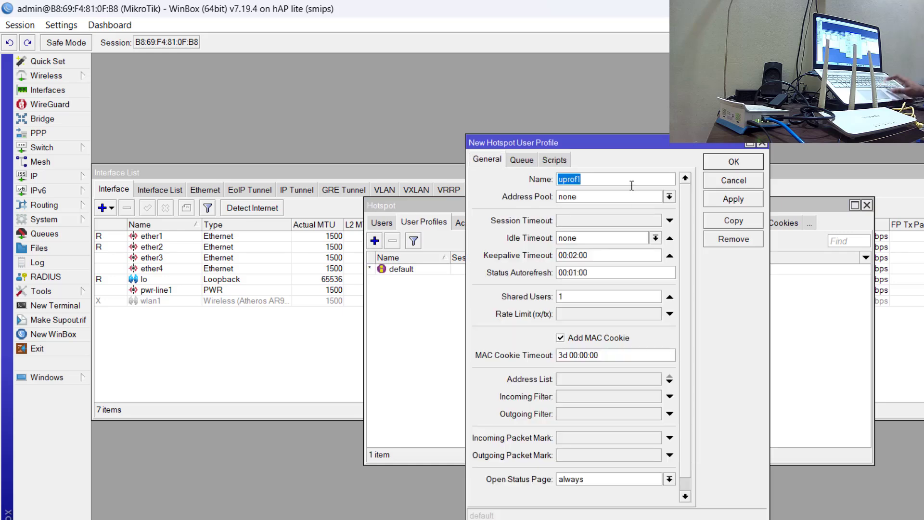
pyautogui.press('BackSpace')
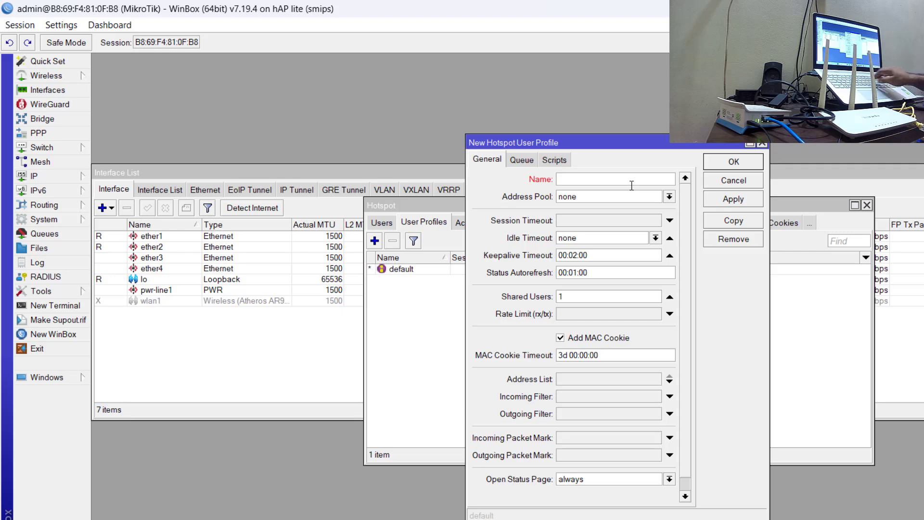
pyautogui.write('test')
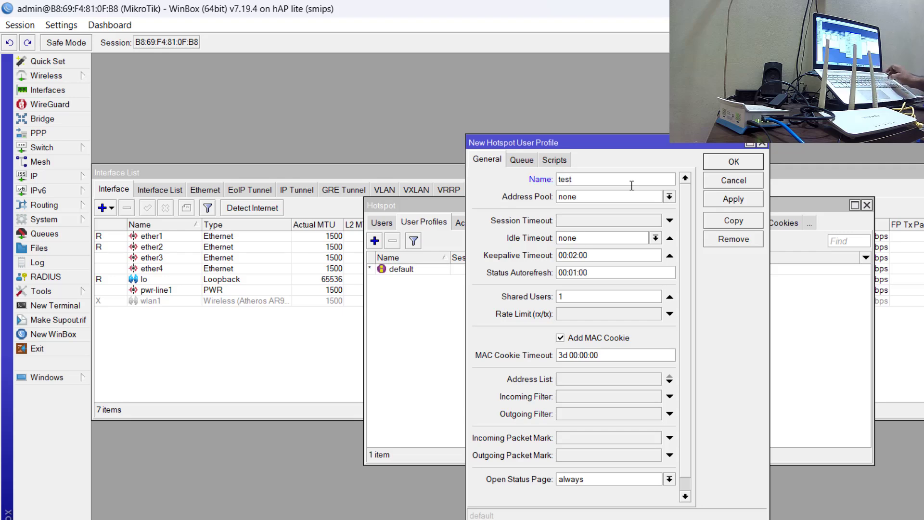
pyautogui.click(560, 314)
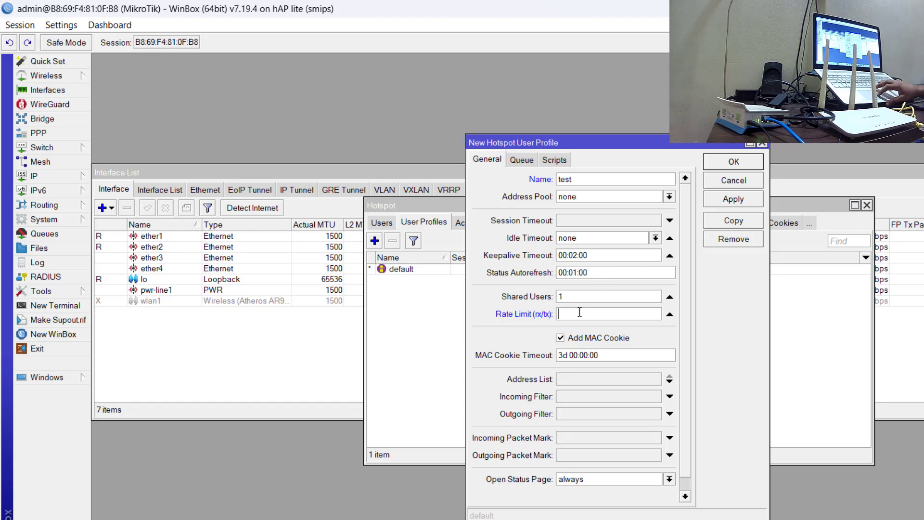
pyautogui.click(730, 199)
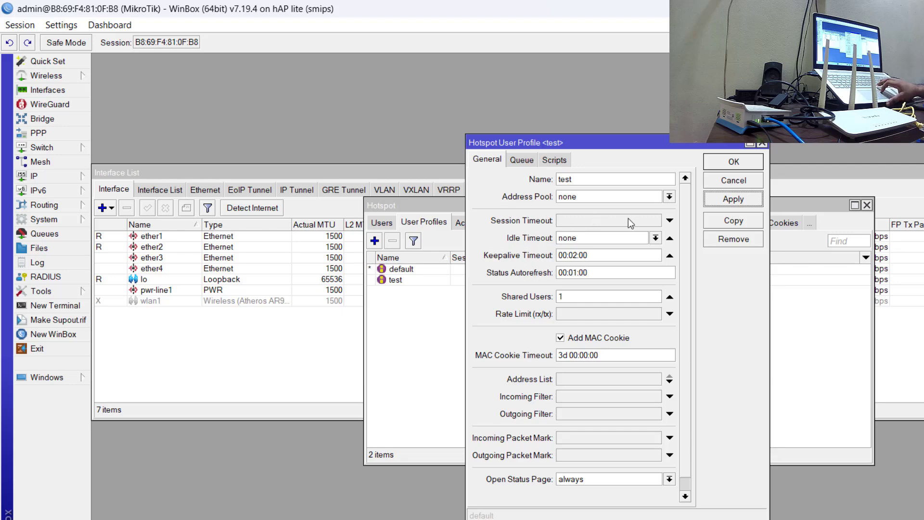
# Try a session timeout of 00:02:00 on the test user profile, and clear the timeout again.
pyautogui.click(669, 220)
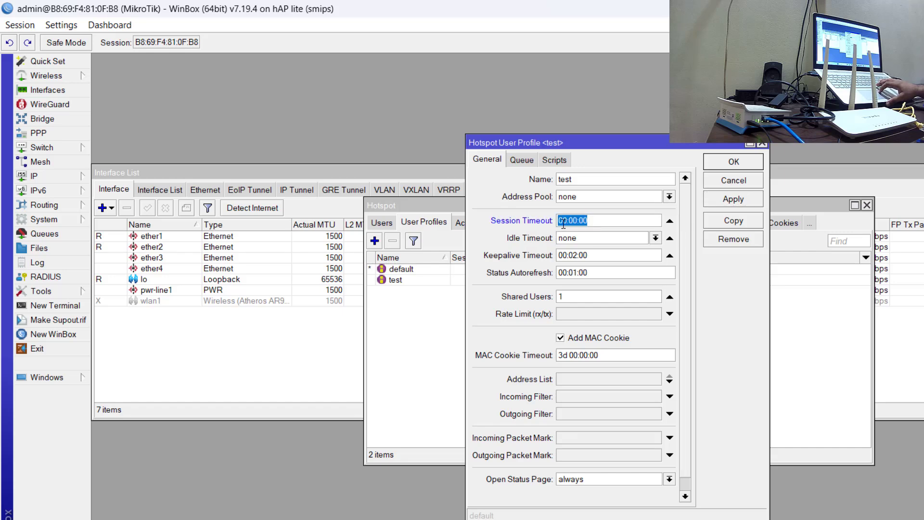
pyautogui.click(563, 221)
pyautogui.hotkey('shift', 'Left')
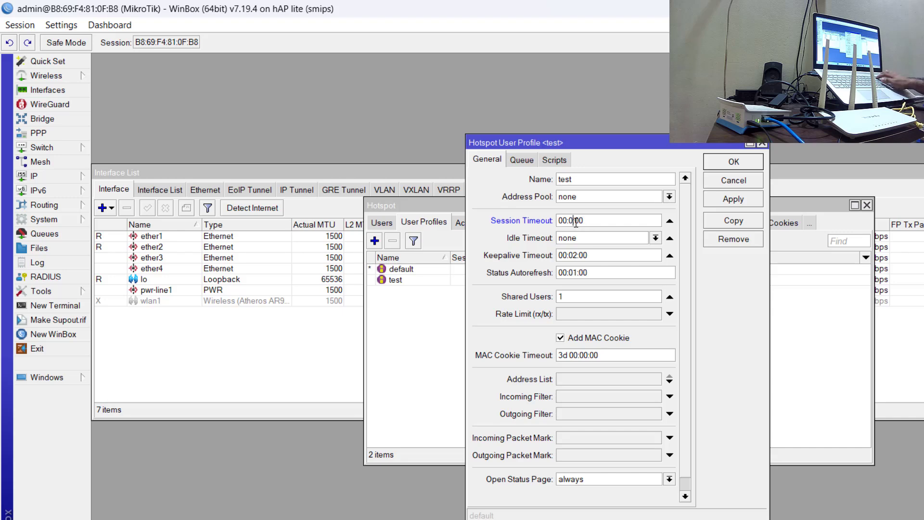
pyautogui.write('2')
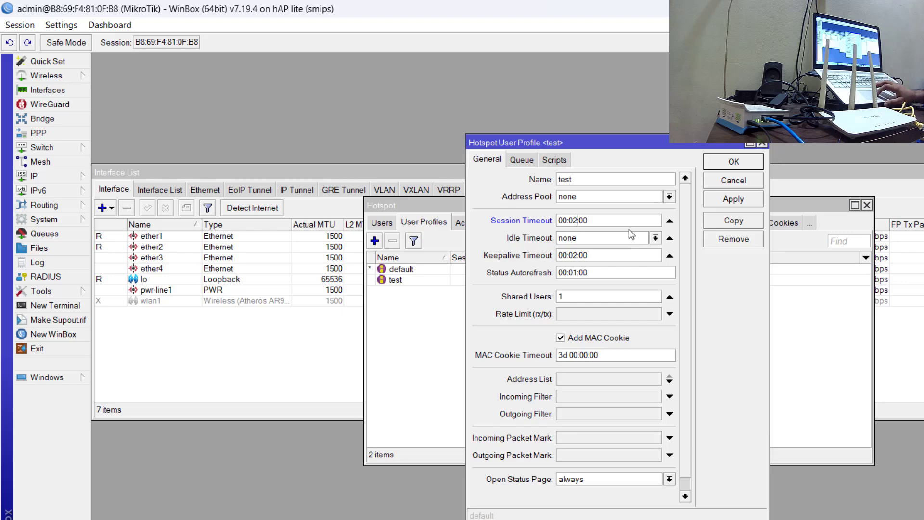
pyautogui.click(667, 222)
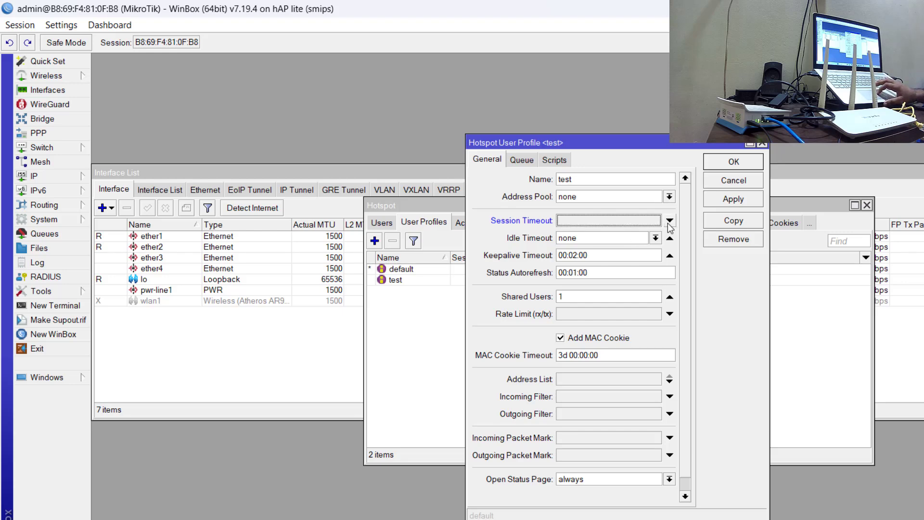
# Apply the test user profile without a session timeout and close it.
pyautogui.click(719, 199)
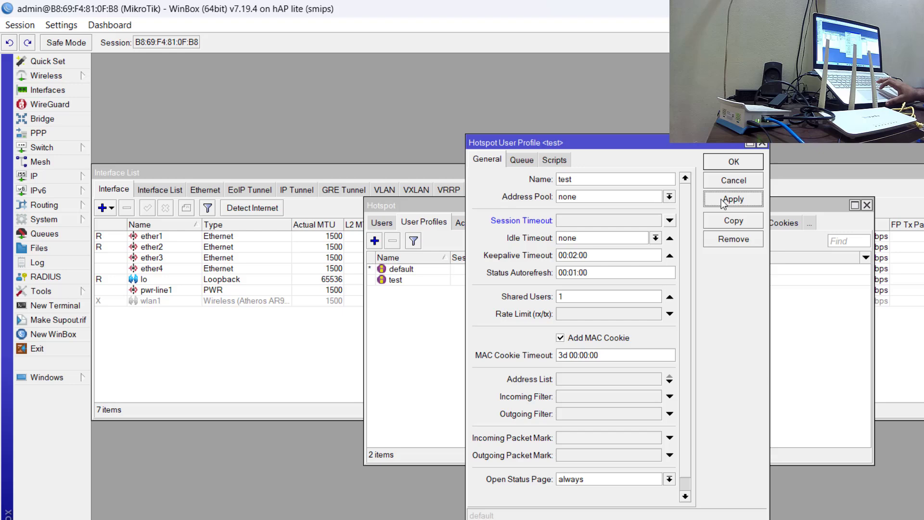
pyautogui.click(727, 164)
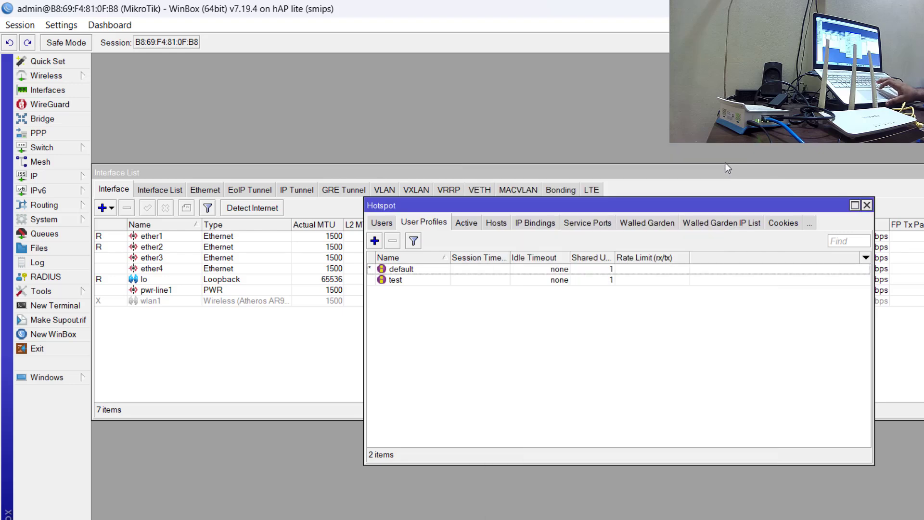
# Add a new hotspot user named test and enter the user's password.
pyautogui.click(382, 224)
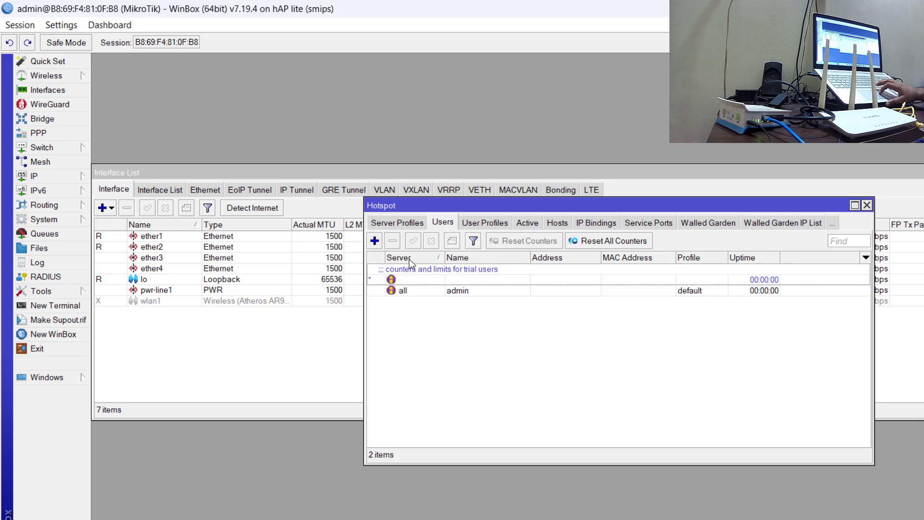
pyautogui.click(375, 241)
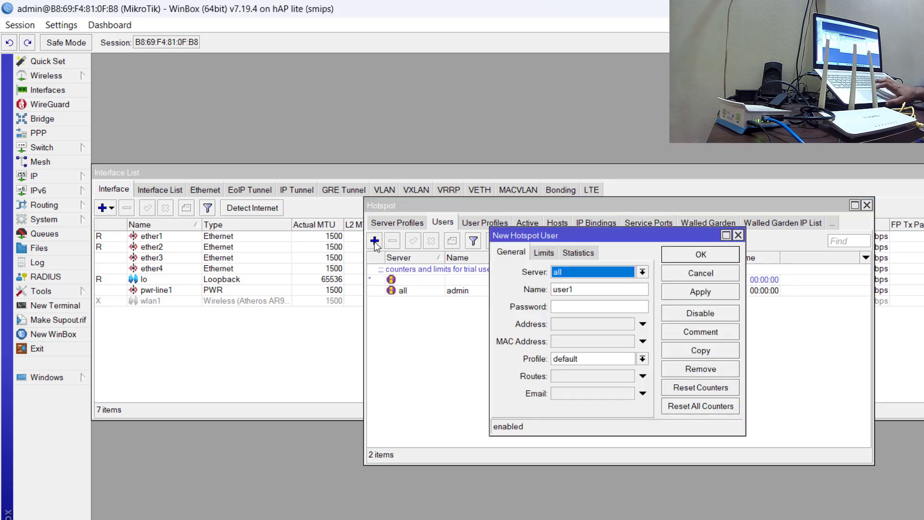
pyautogui.click(617, 294)
pyautogui.press('BackSpace')
pyautogui.press('BackSpace')
pyautogui.press('BackSpace')
pyautogui.press('BackSpace')
pyautogui.press('BackSpace')
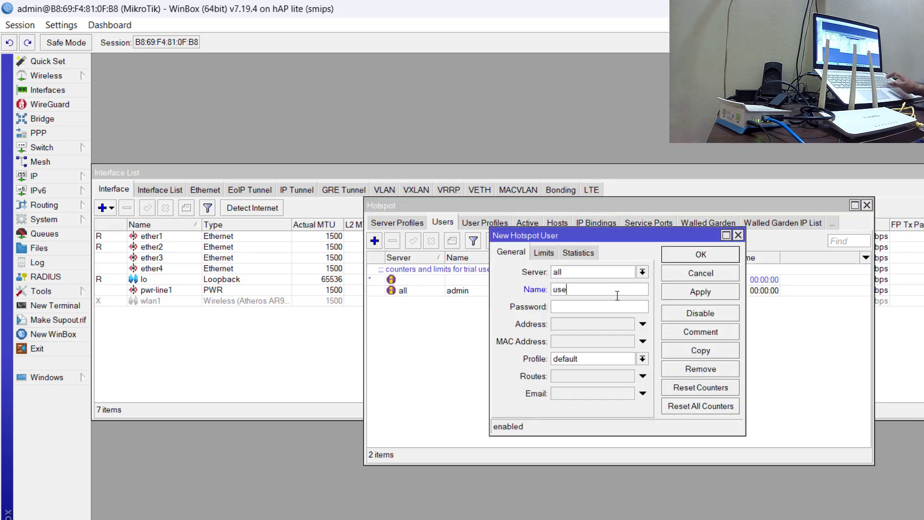
pyautogui.write('test')
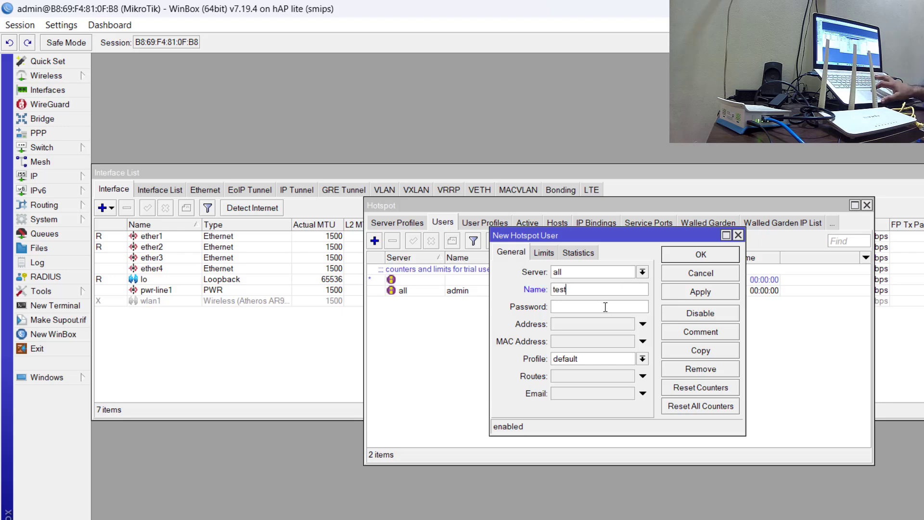
pyautogui.write('***')
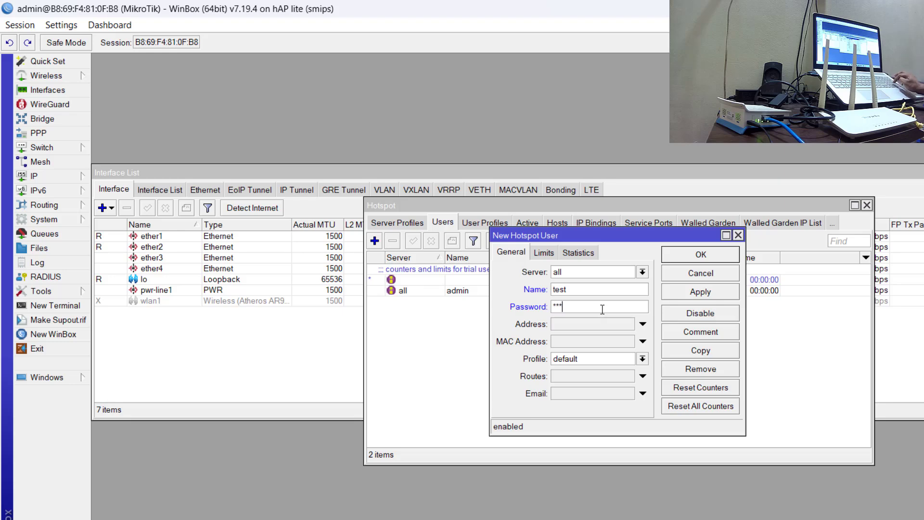
# Assign the test user profile to the new hotspot user and save the user.
pyautogui.click(642, 359)
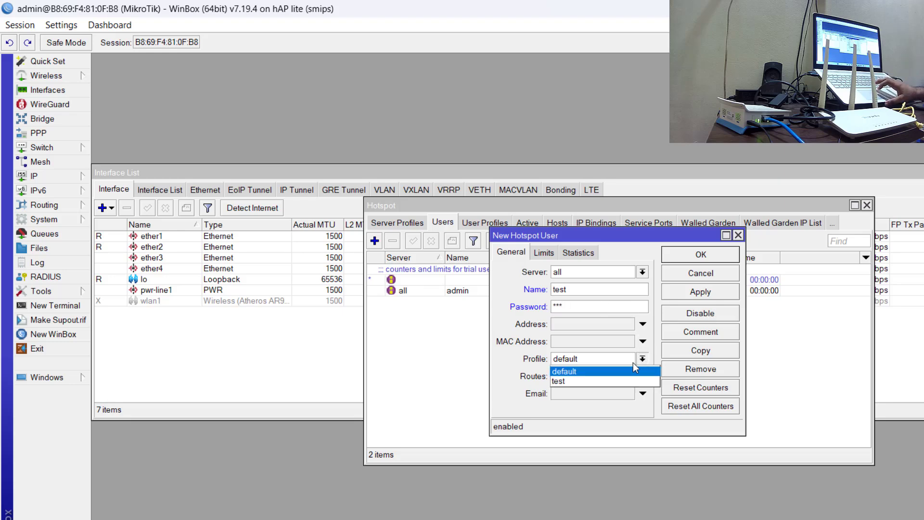
pyautogui.click(610, 377)
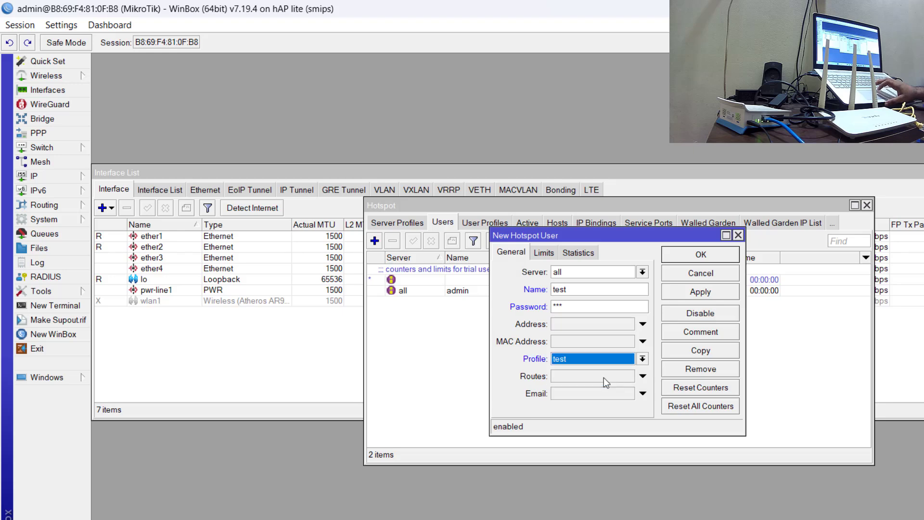
pyautogui.click(692, 295)
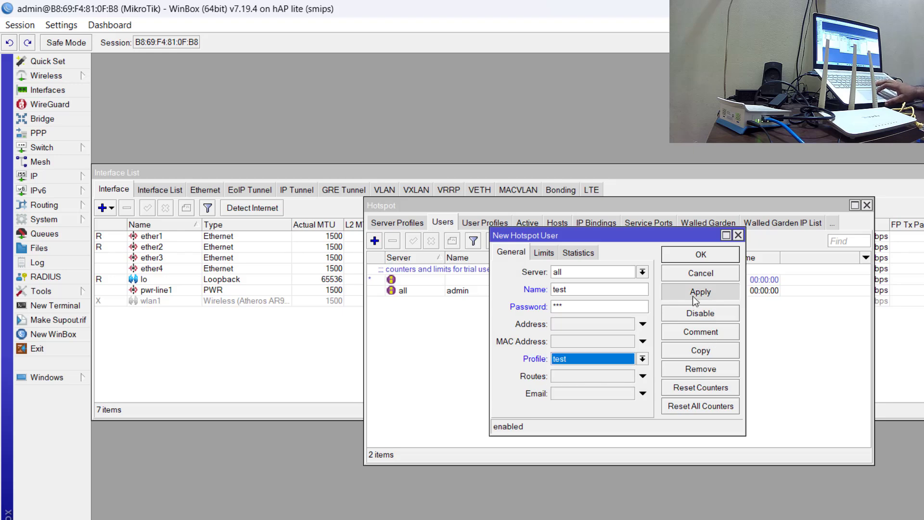
pyautogui.click(701, 257)
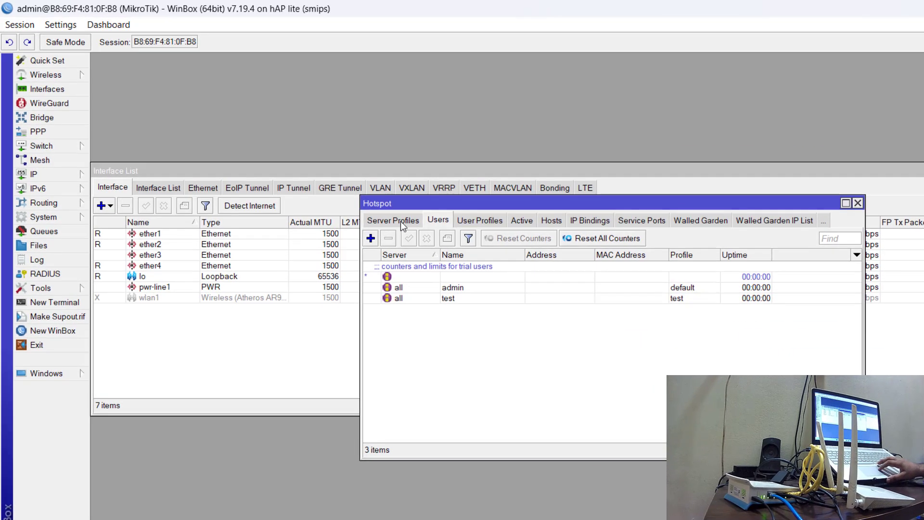
pyautogui.click(402, 222)
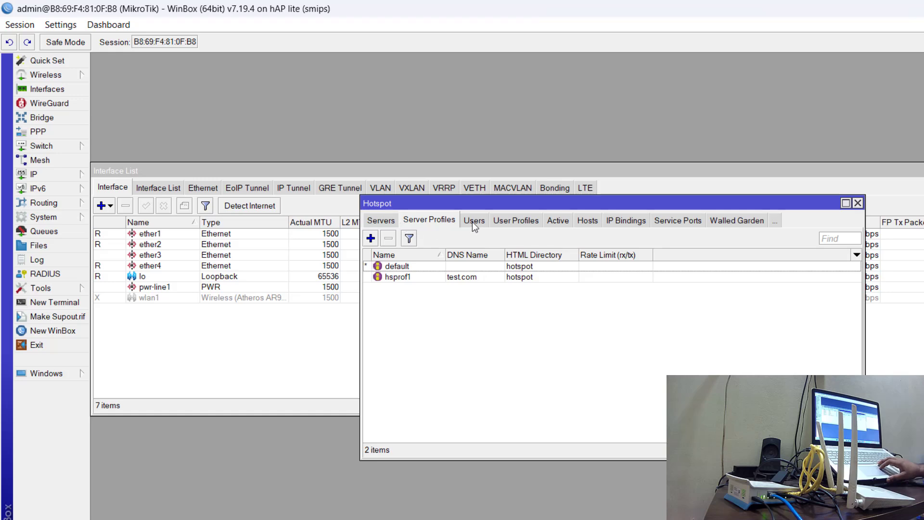
pyautogui.click(405, 279)
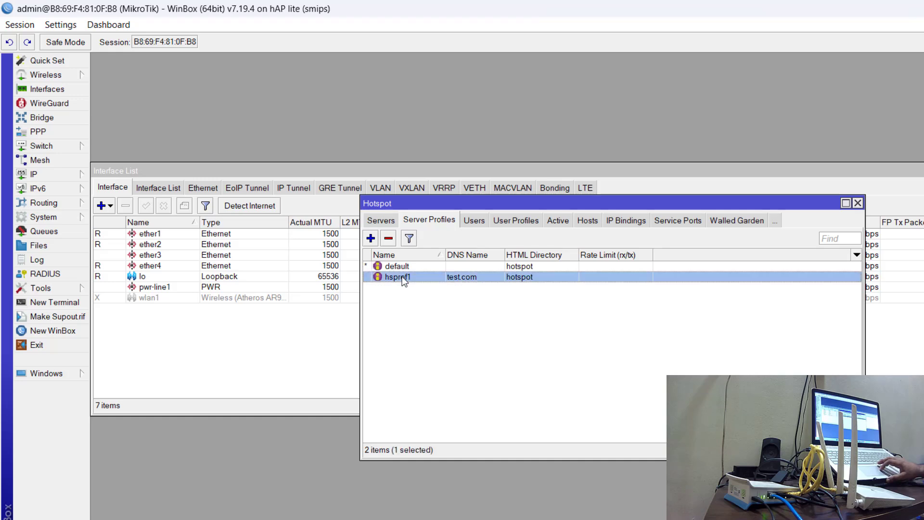
pyautogui.doubleClick(403, 278)
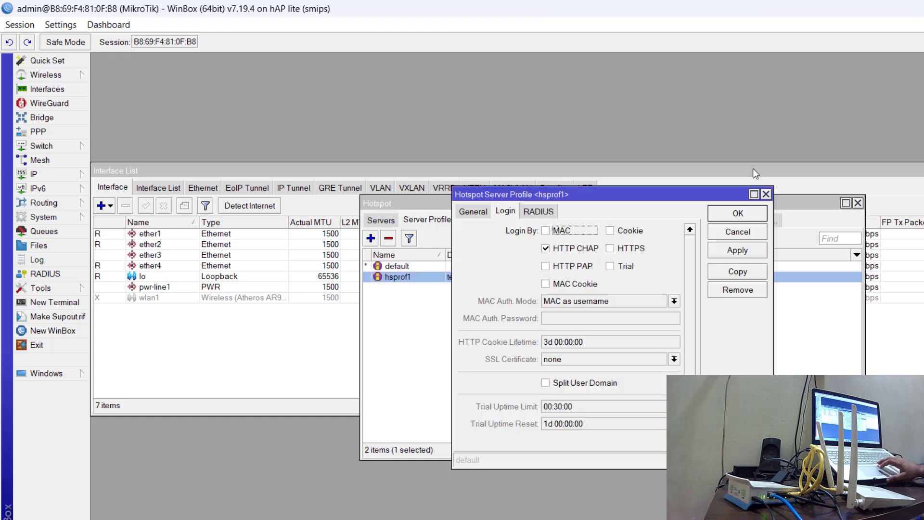
pyautogui.click(766, 194)
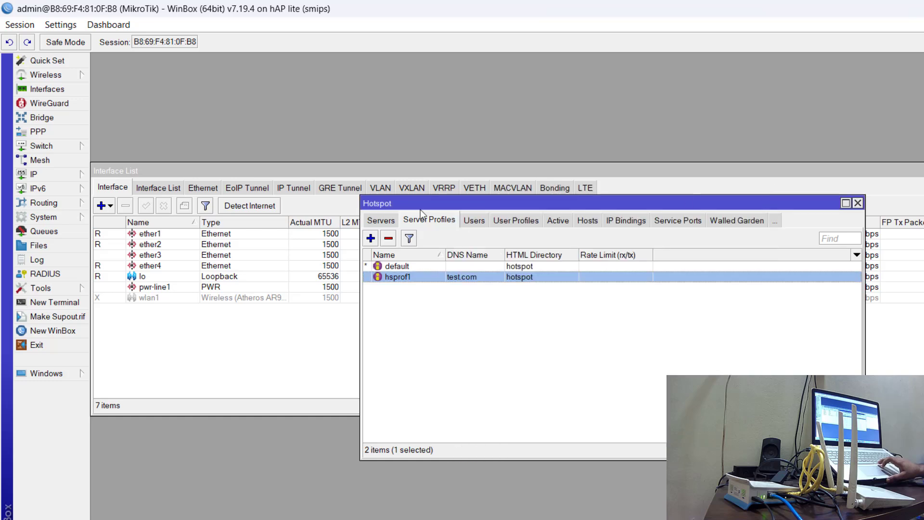
# Set Open Status Page to HTTP login in the test hotspot user profile and save the profile.
pyautogui.click(518, 221)
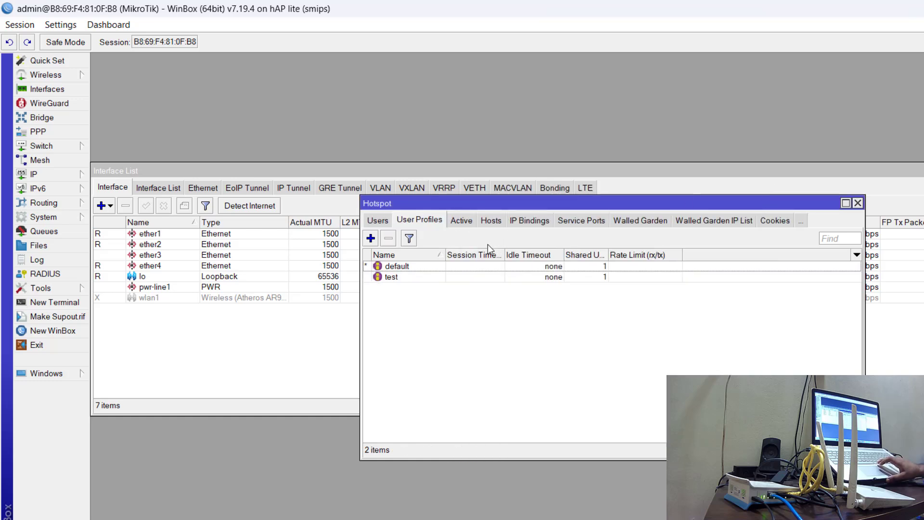
pyautogui.doubleClick(409, 277)
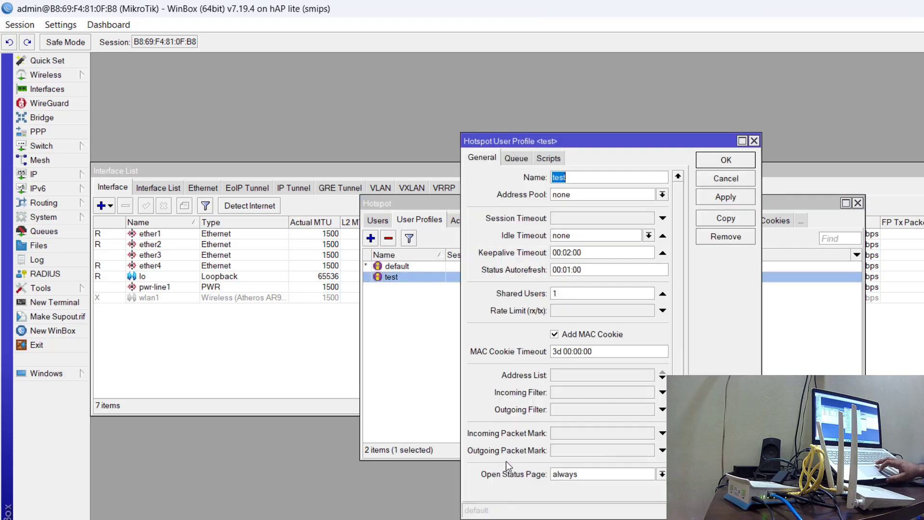
pyautogui.click(662, 474)
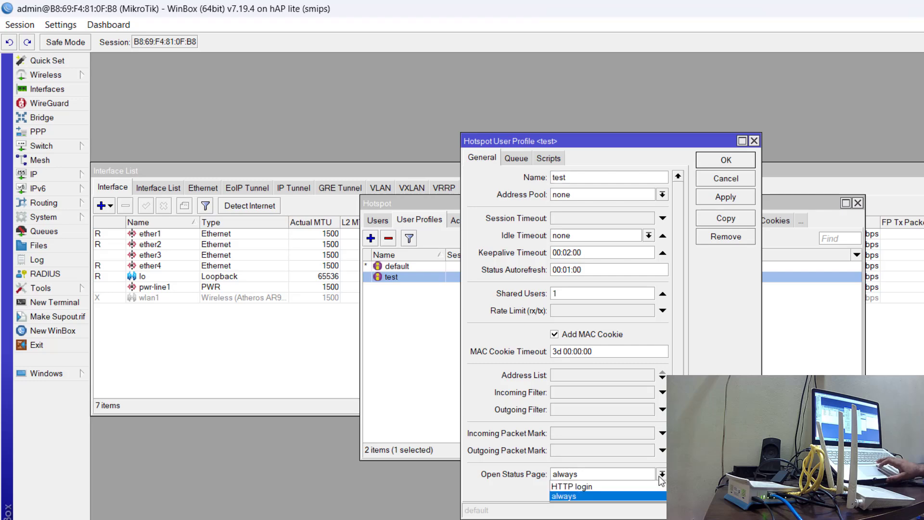
pyautogui.click(602, 487)
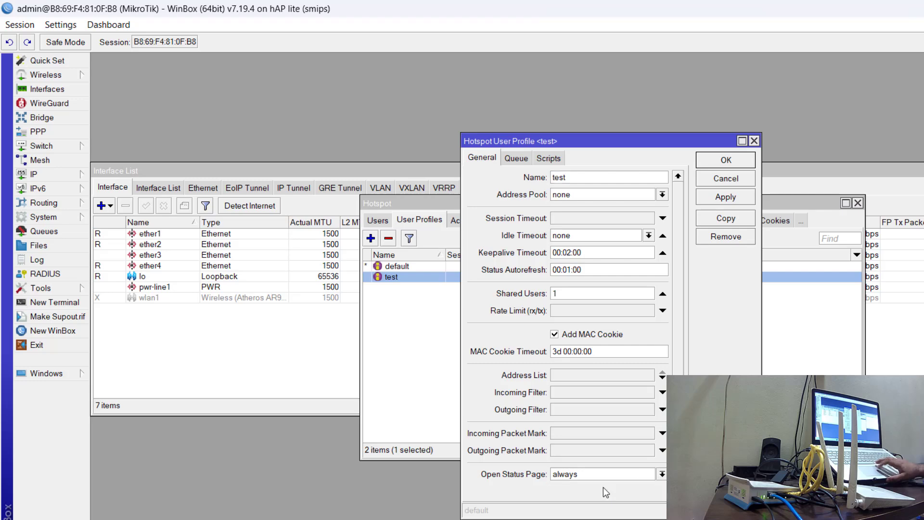
pyautogui.click(724, 202)
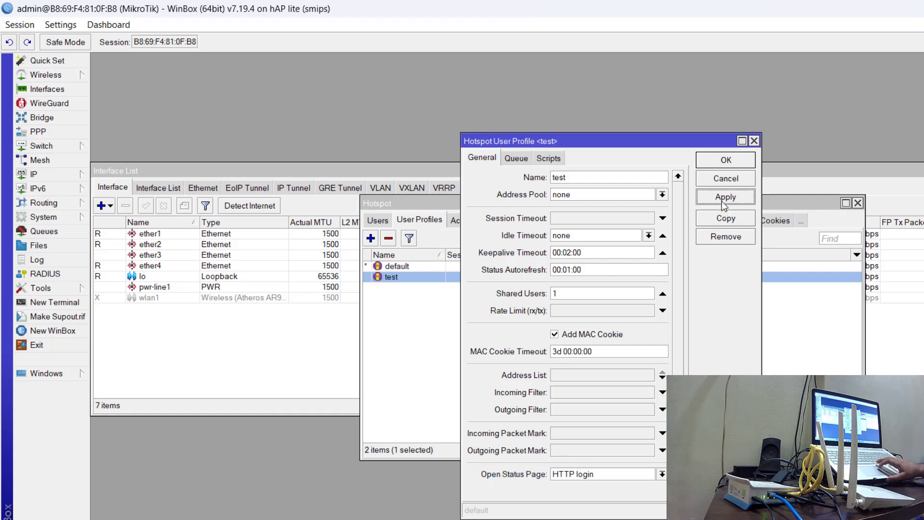
pyautogui.click(726, 162)
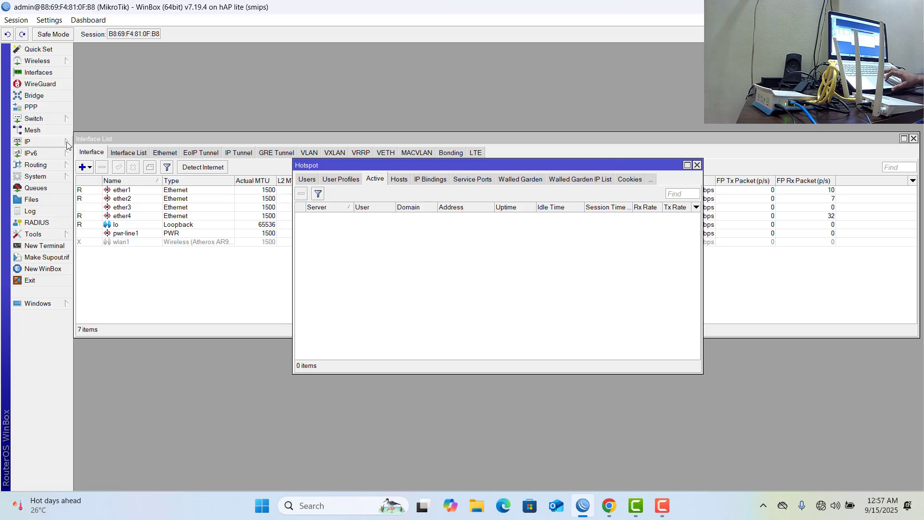
# Set the router's DNS server to 8.8.8.8 in the IP DNS settings and save them.
pyautogui.click(67, 142)
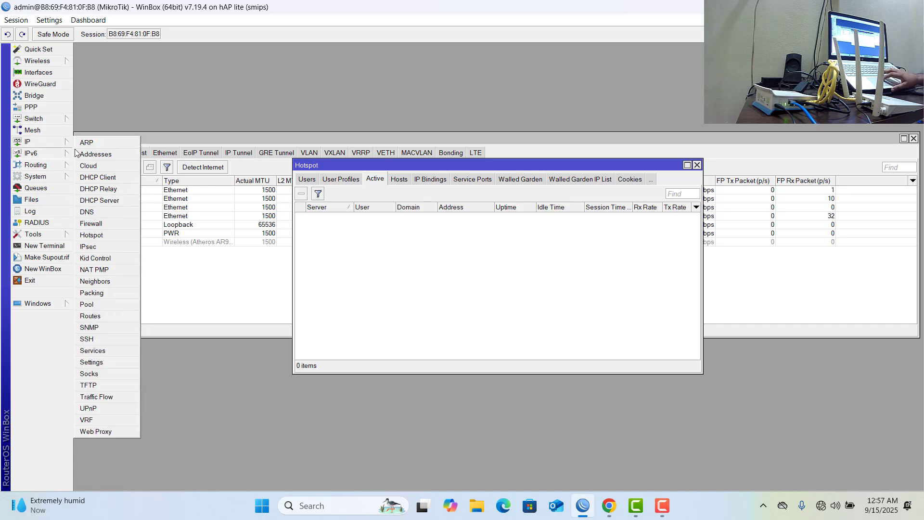
pyautogui.click(106, 216)
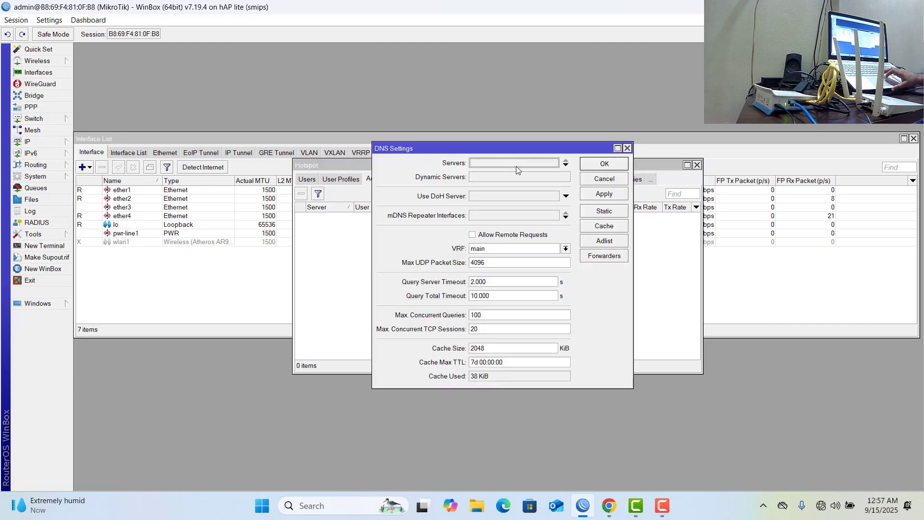
pyautogui.click(519, 165)
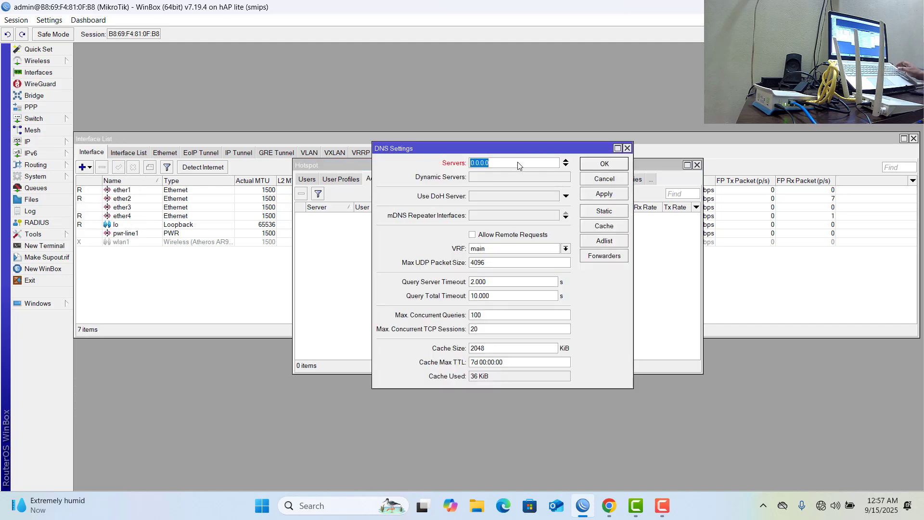
pyautogui.write('8.')
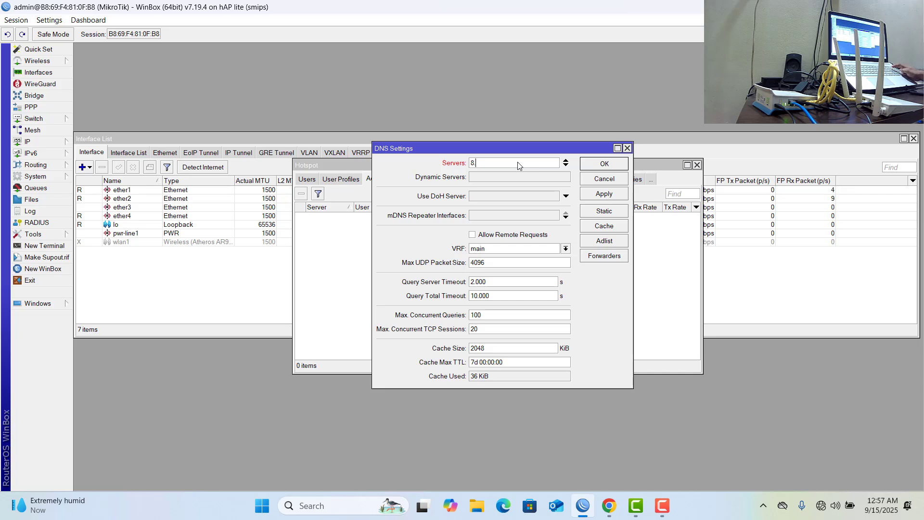
pyautogui.write('8.8.8')
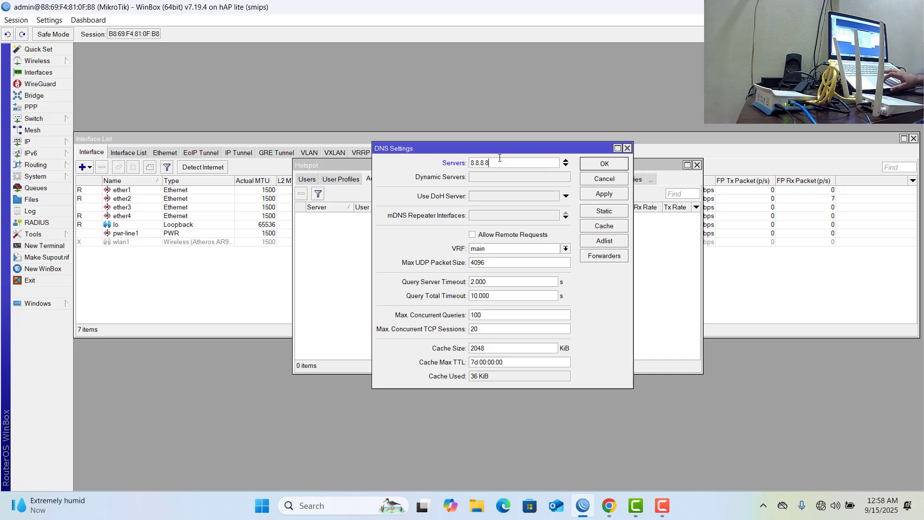
pyautogui.click(600, 194)
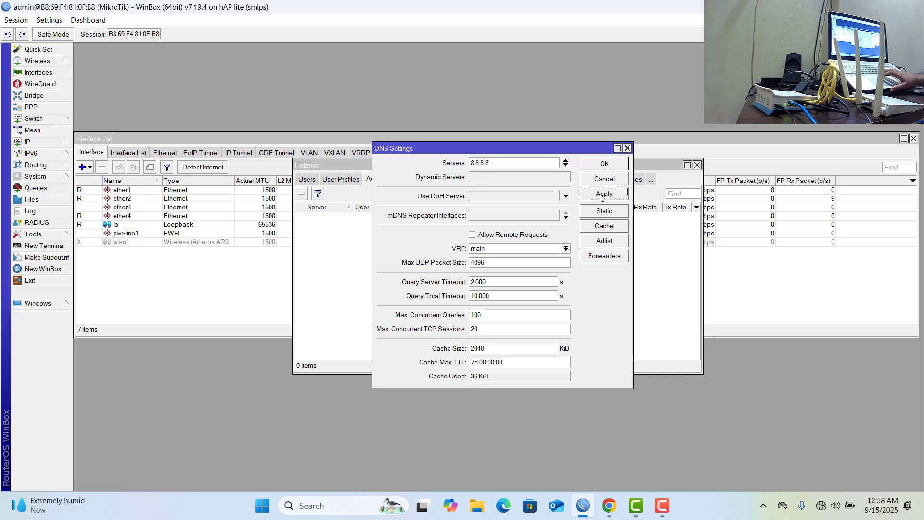
pyautogui.click(602, 165)
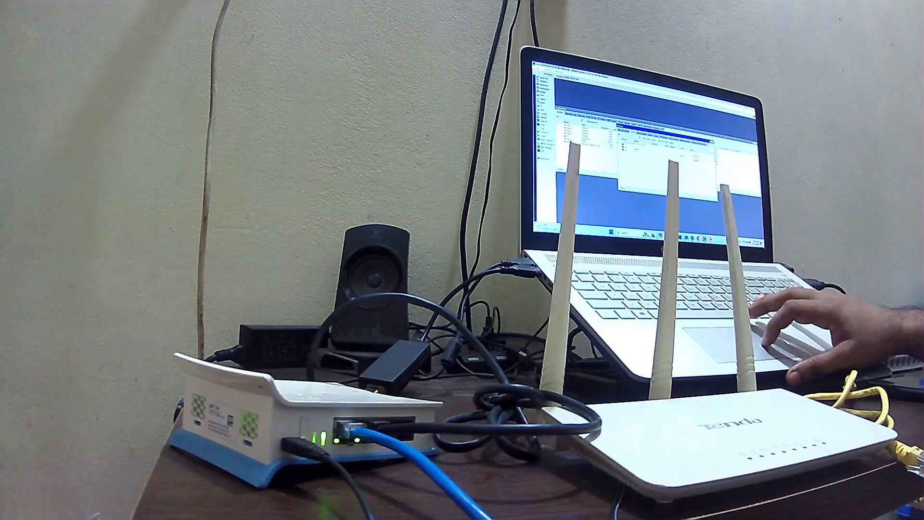
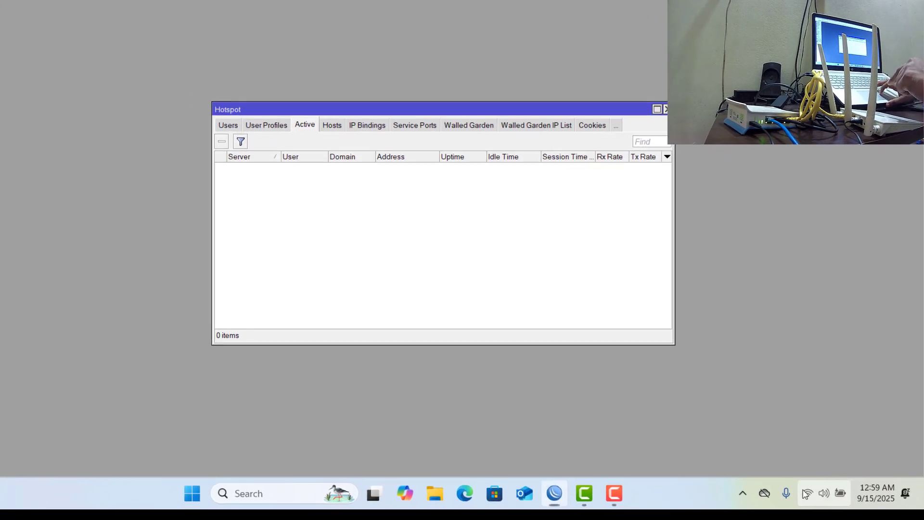
# Connect the computer to the open Test Wi-Fi network with automatic connection enabled.
pyautogui.click(819, 505)
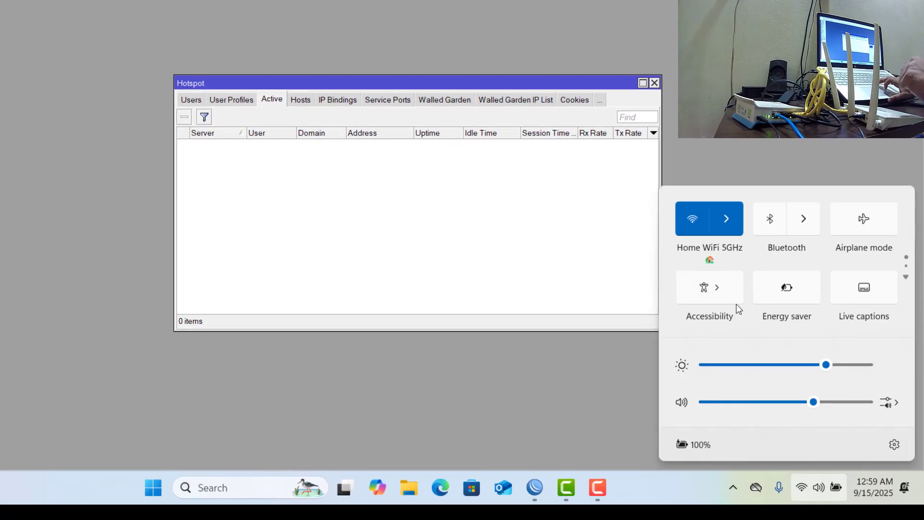
pyautogui.click(720, 223)
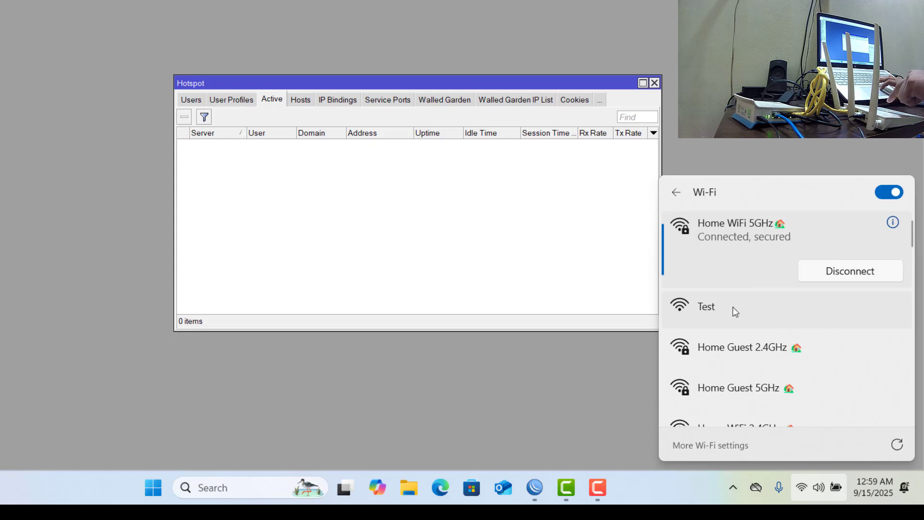
pyautogui.click(697, 311)
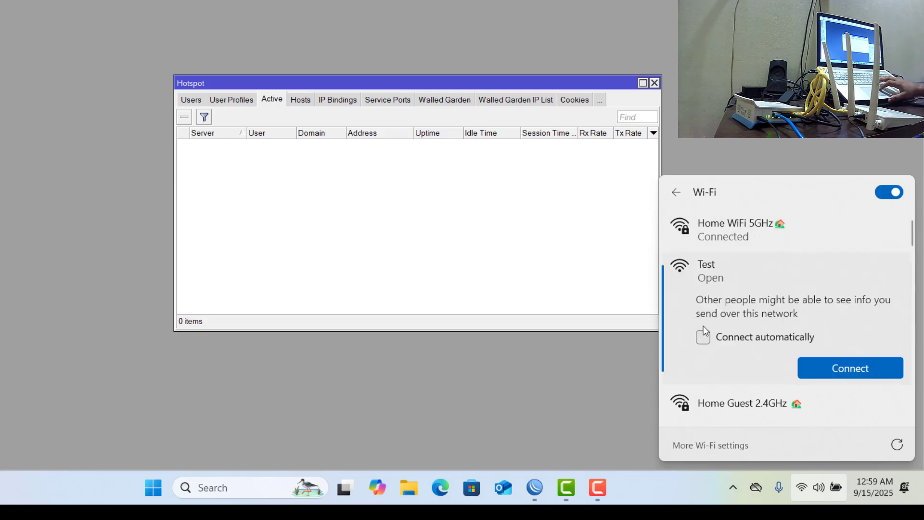
pyautogui.click(703, 337)
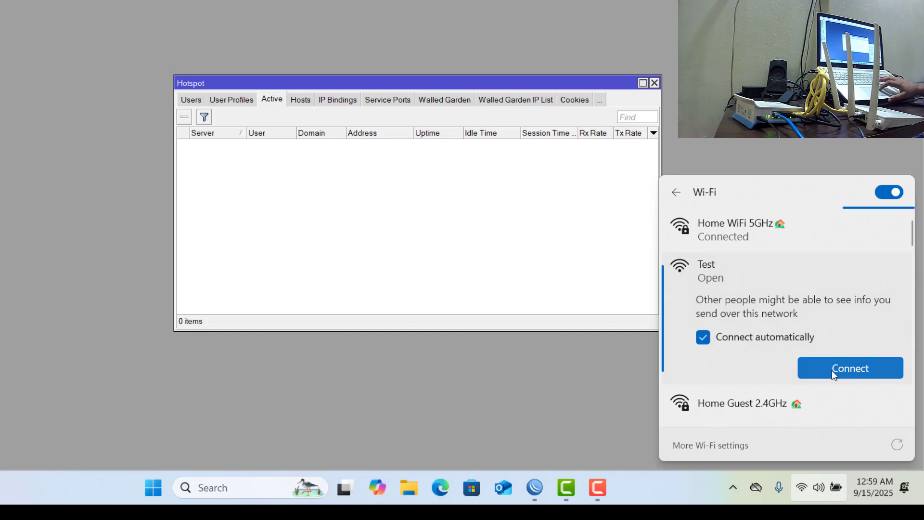
pyautogui.click(832, 370)
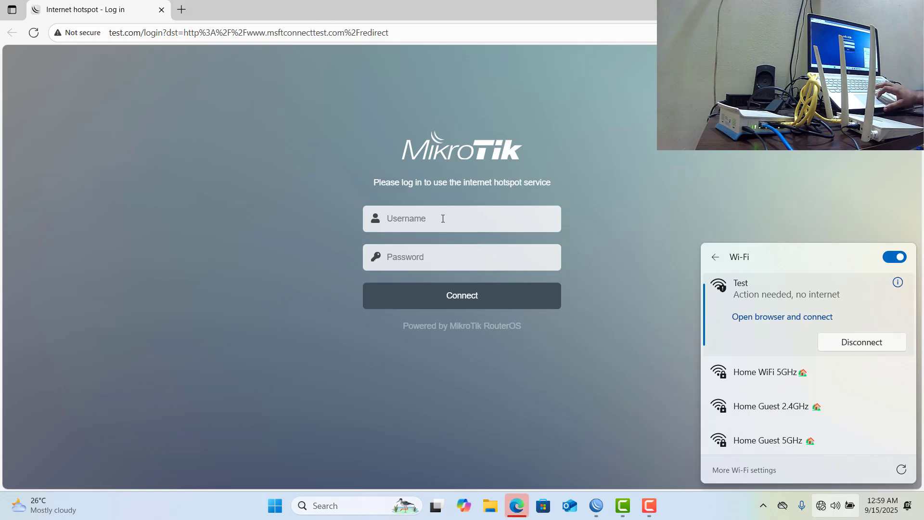
# Check the hotspot user list in WinBox and switch back to the hotspot login page in Edge.
pyautogui.click(604, 509)
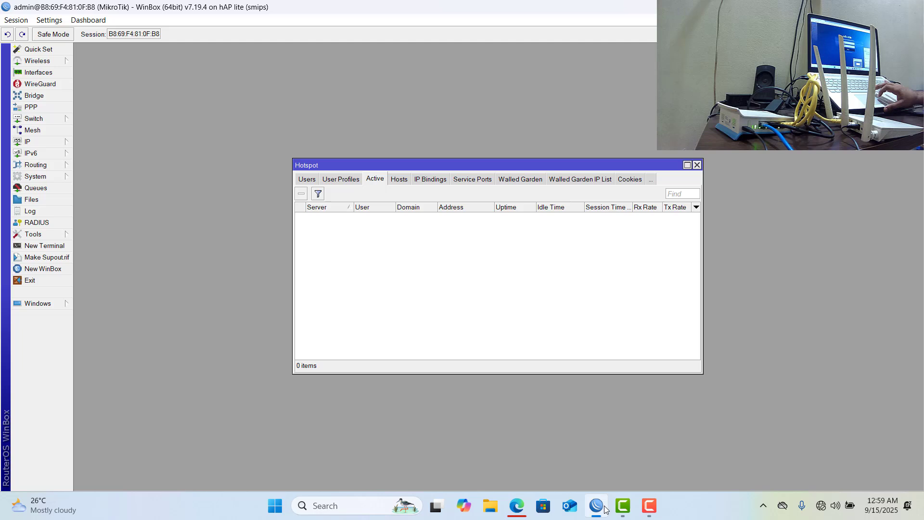
pyautogui.click(307, 180)
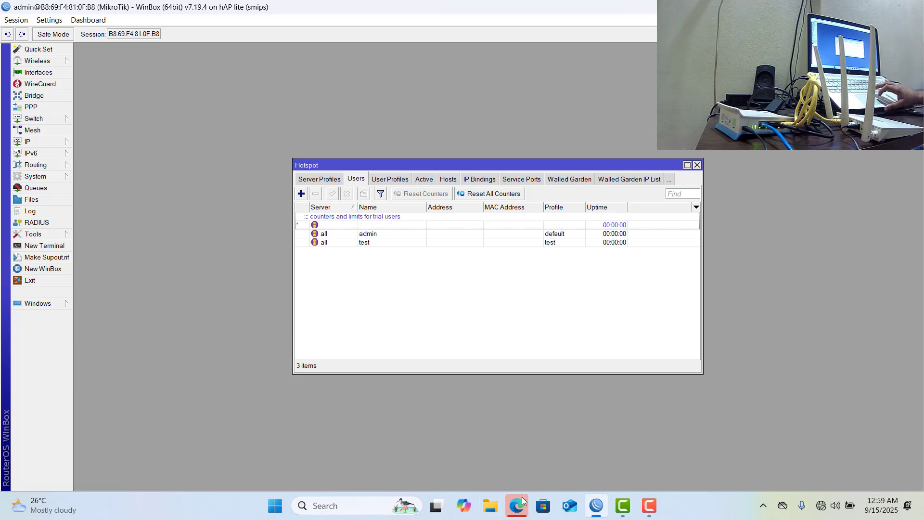
pyautogui.click(522, 502)
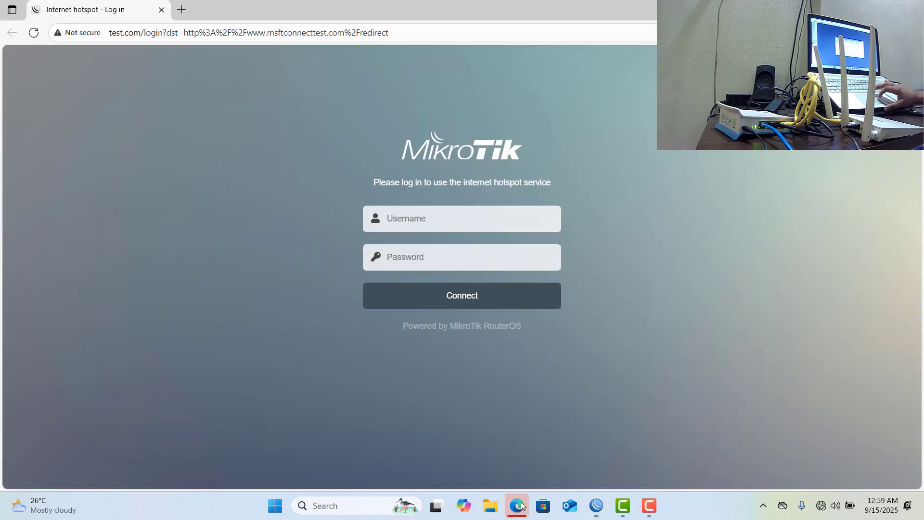
# Log in to the hotspot as test with the user's password and save the credentials in the browser.
pyautogui.click(456, 225)
pyautogui.write('tes')
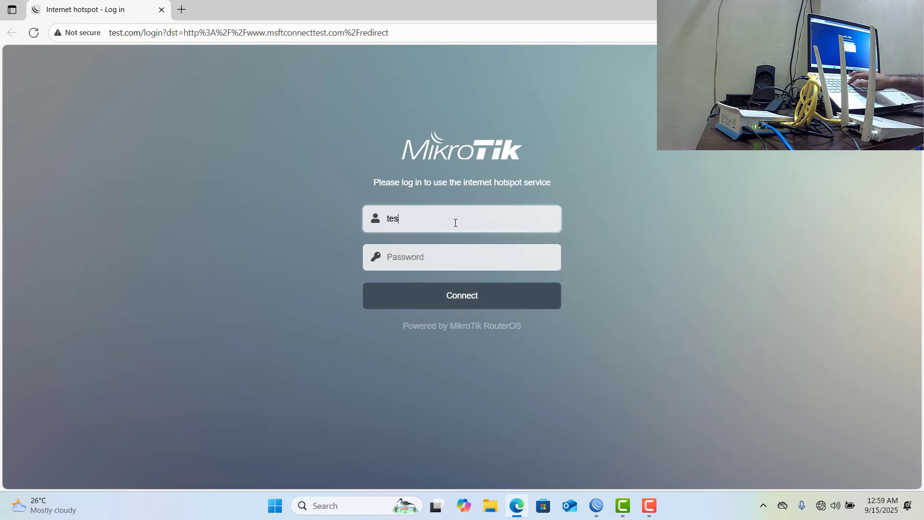
pyautogui.write('t')
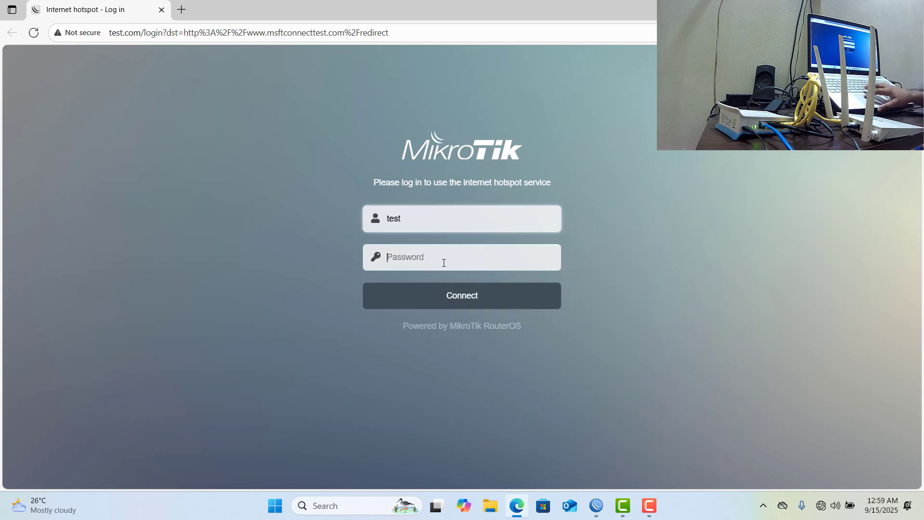
pyautogui.write('te')
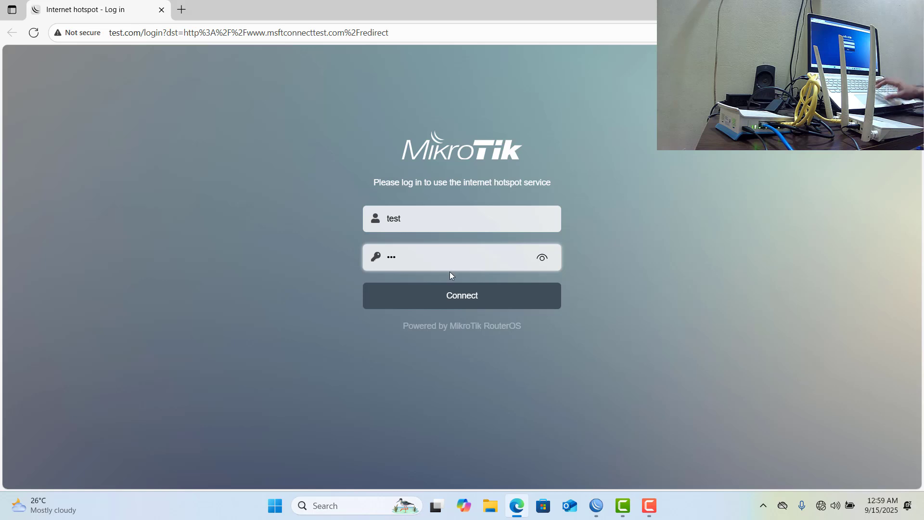
pyautogui.click(464, 297)
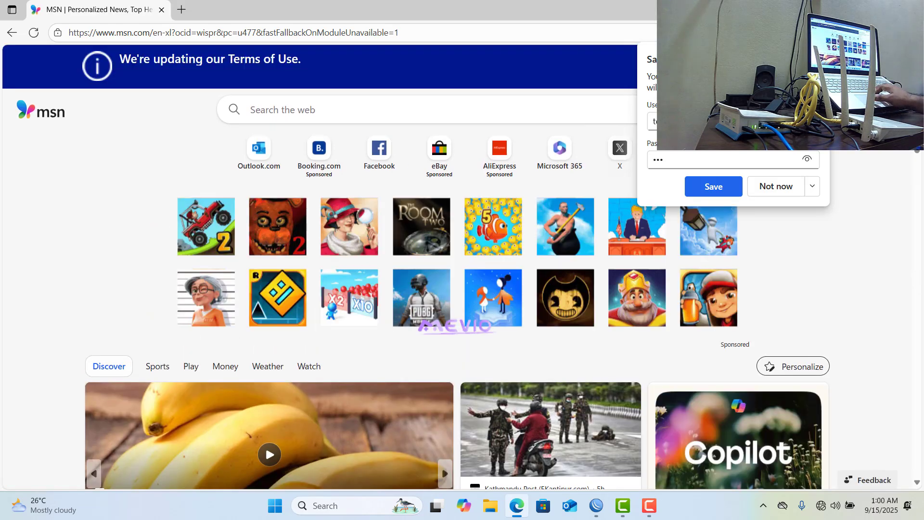
pyautogui.click(733, 190)
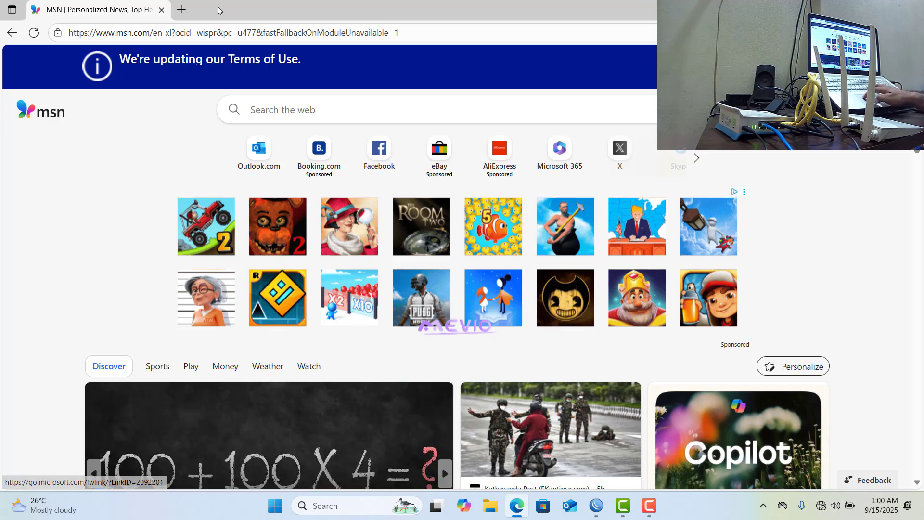
# Open fast.com in a new browser tab to test the internet speed through the hotspot.
pyautogui.click(183, 10)
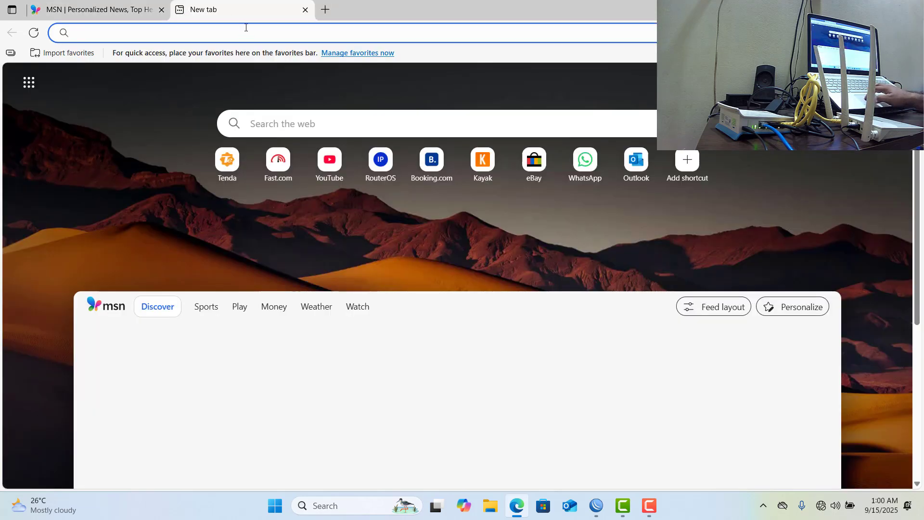
pyautogui.write('fast')
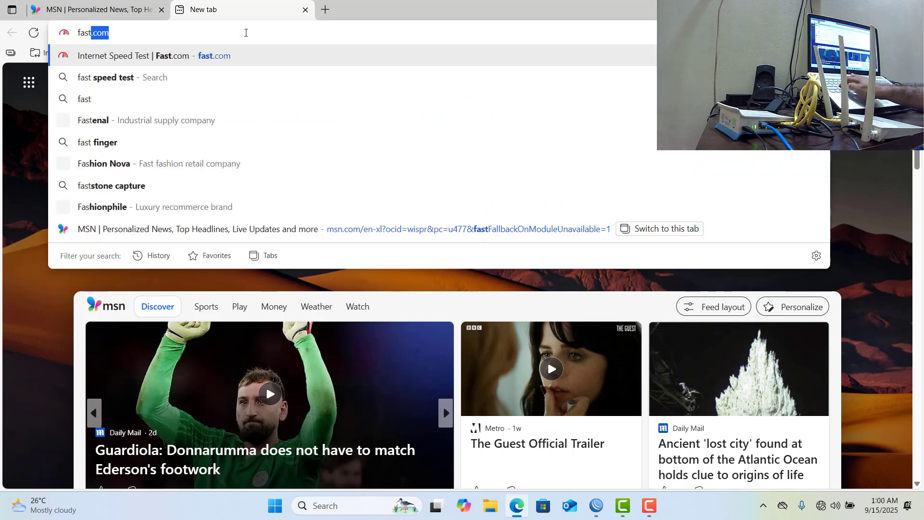
pyautogui.write('.com')
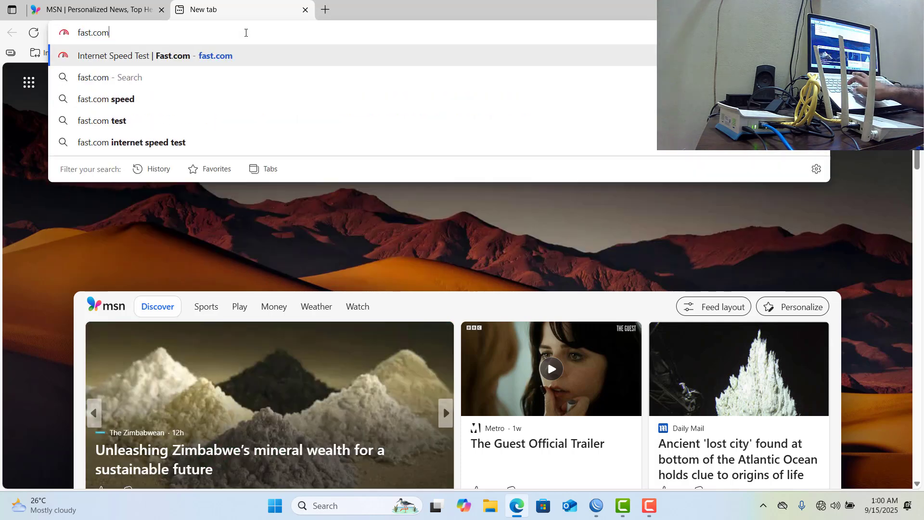
pyautogui.press('Return')
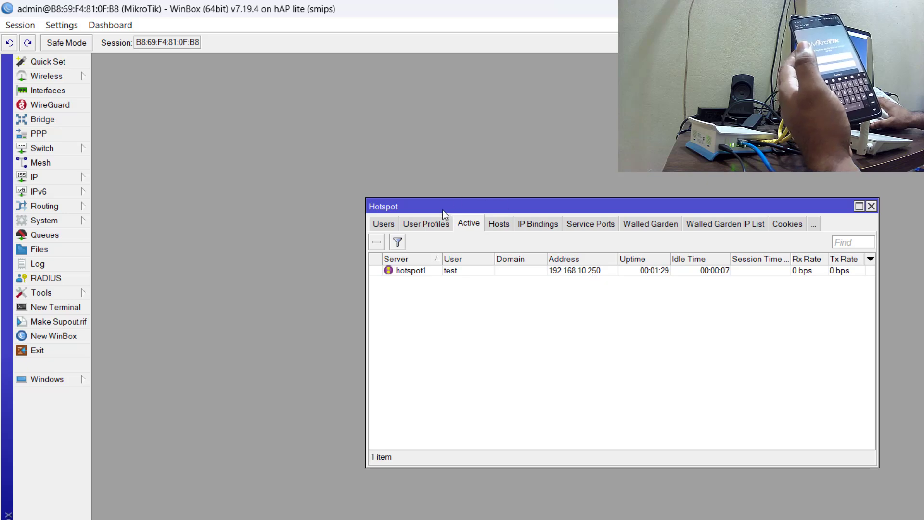
# Add a hotspot user named test2 in WinBox, enter the user's password and apply the entry.
pyautogui.click(395, 224)
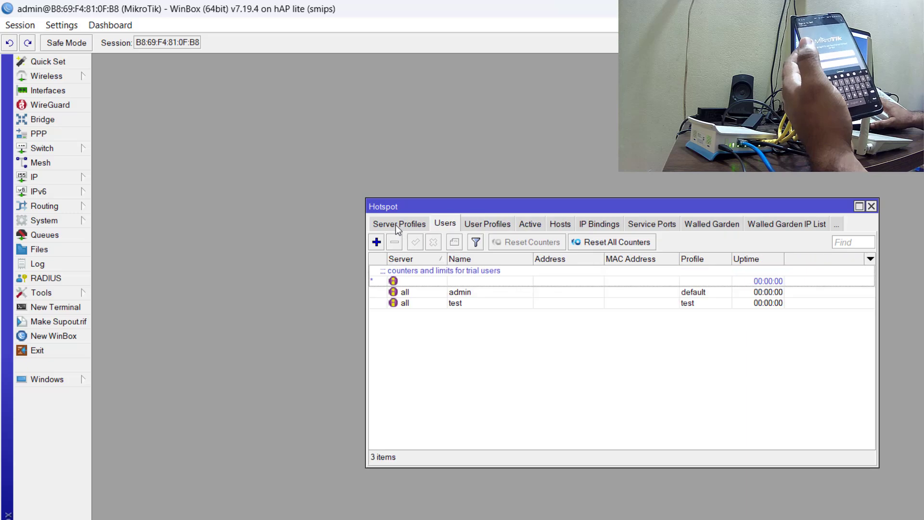
pyautogui.click(377, 241)
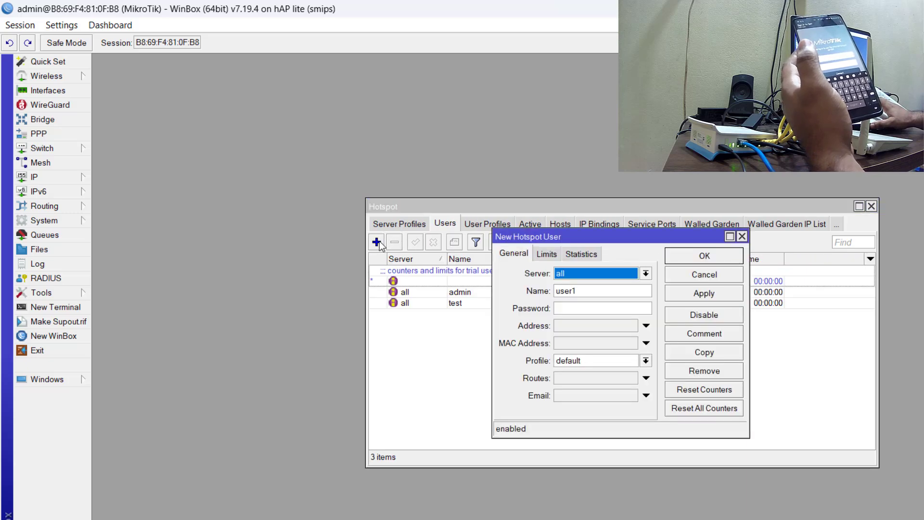
pyautogui.click(590, 286)
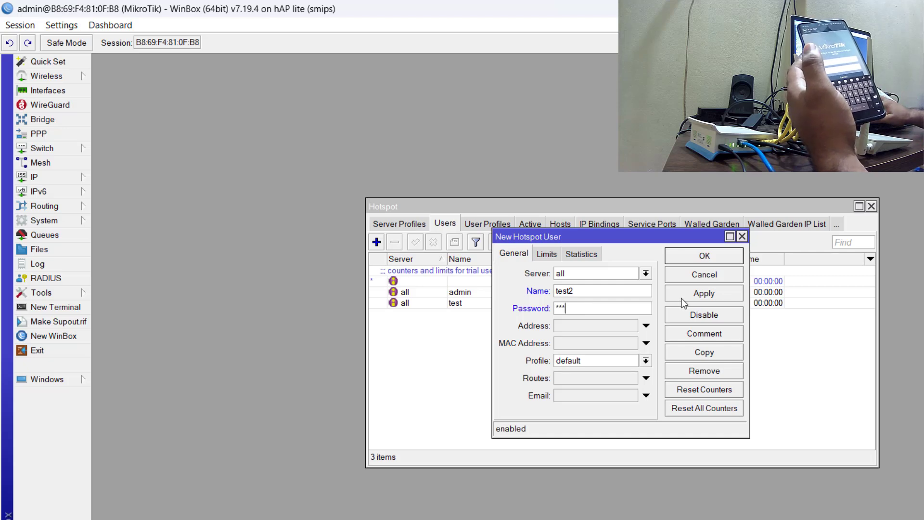
pyautogui.click(694, 295)
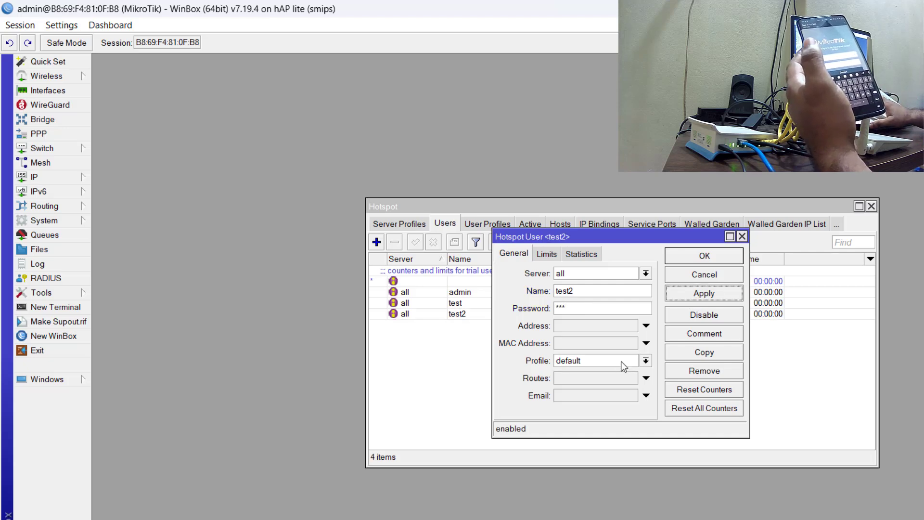
# Assign the test user profile to hotspot user test2 and save the user.
pyautogui.click(645, 361)
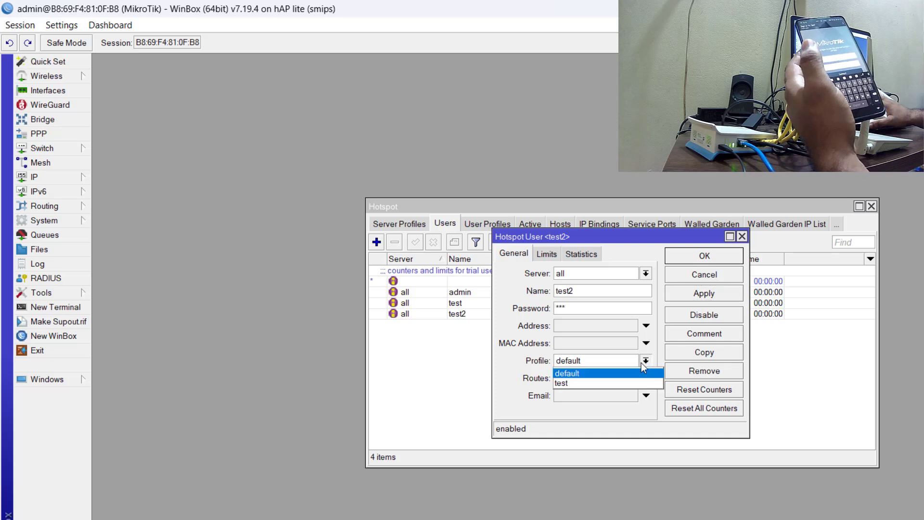
pyautogui.click(622, 382)
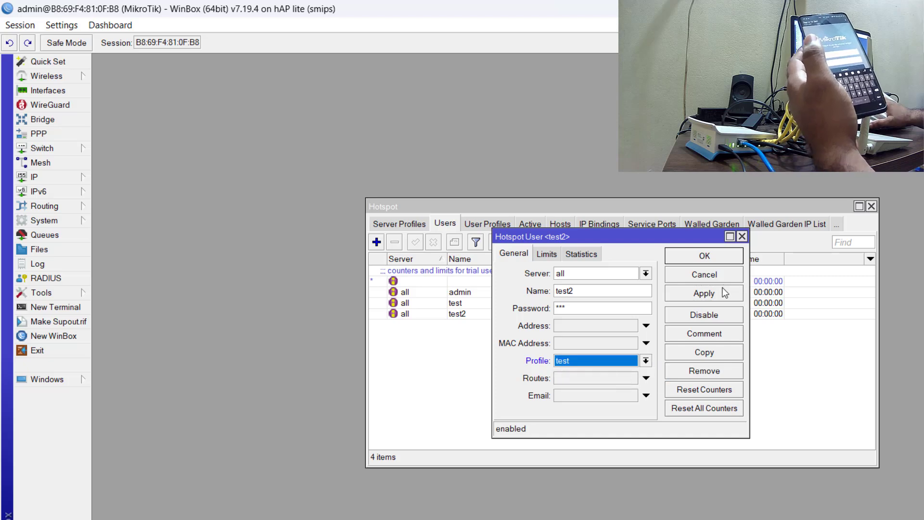
pyautogui.click(721, 294)
pyautogui.click(704, 254)
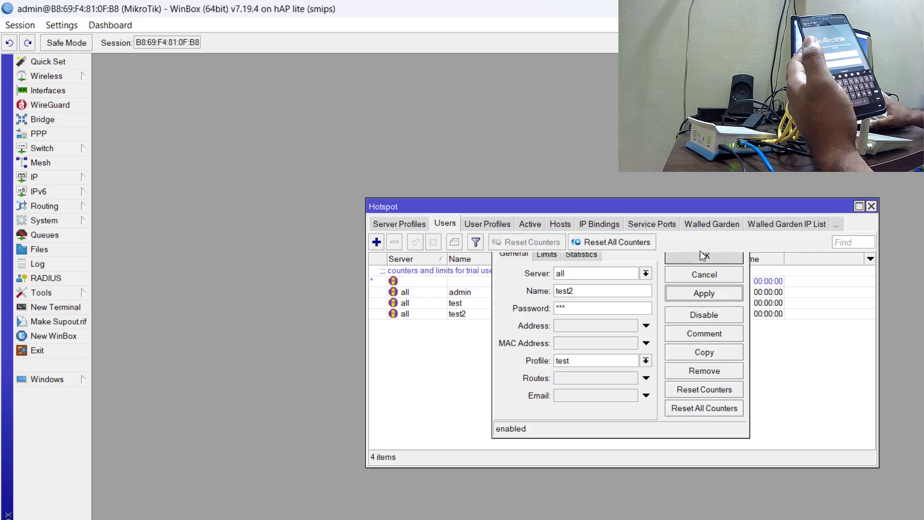